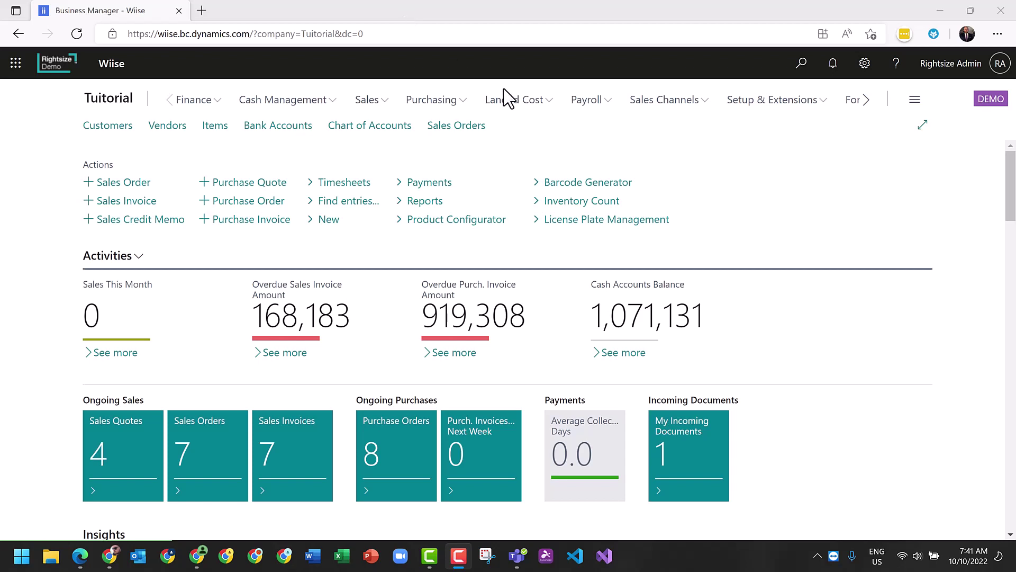
Look up the AREA dimension's values, including ACT, in the Dimensions list
left_click(812, 68)
type("dimen")
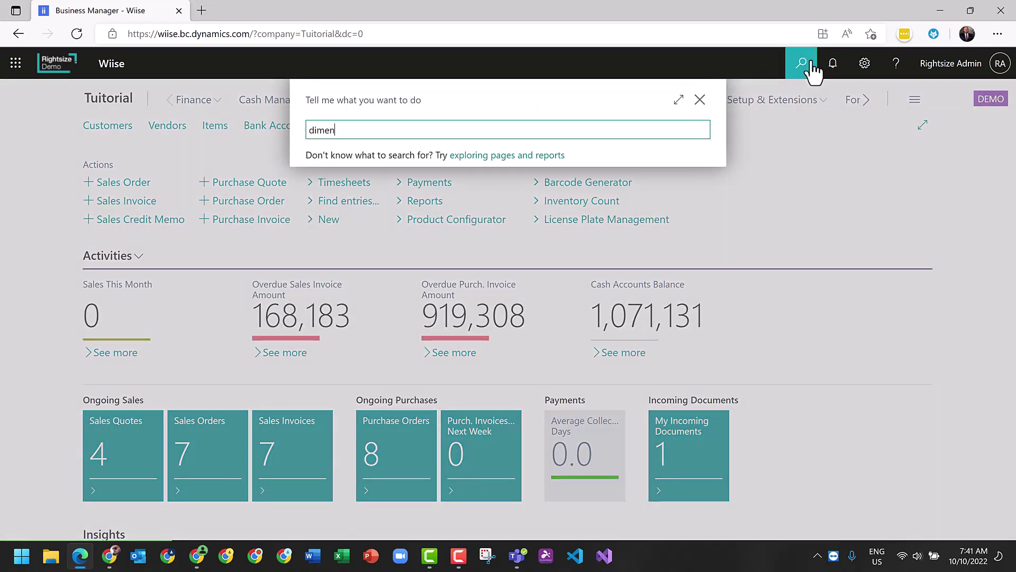
left_click(346, 192)
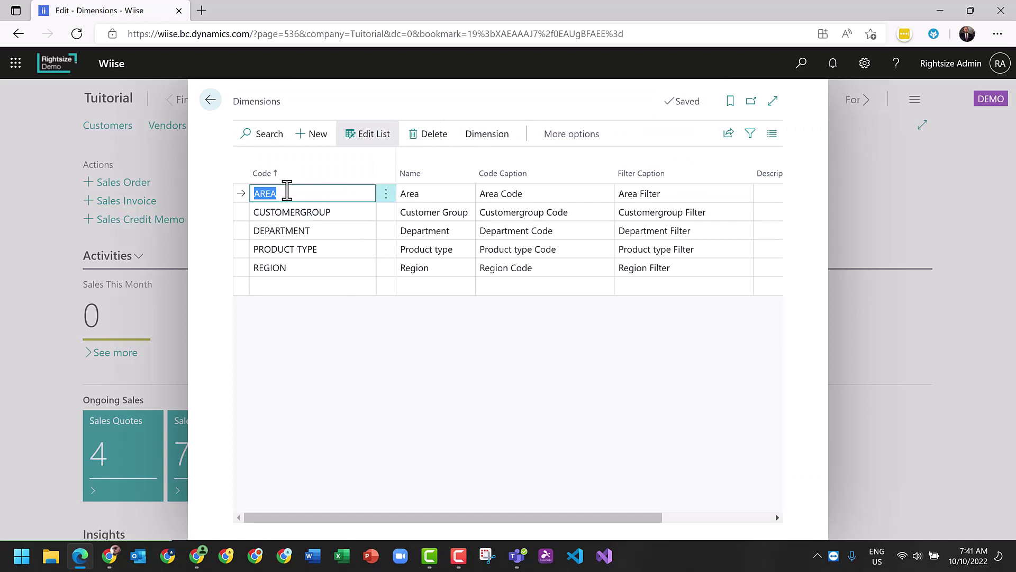
left_click(489, 136)
left_click(291, 161)
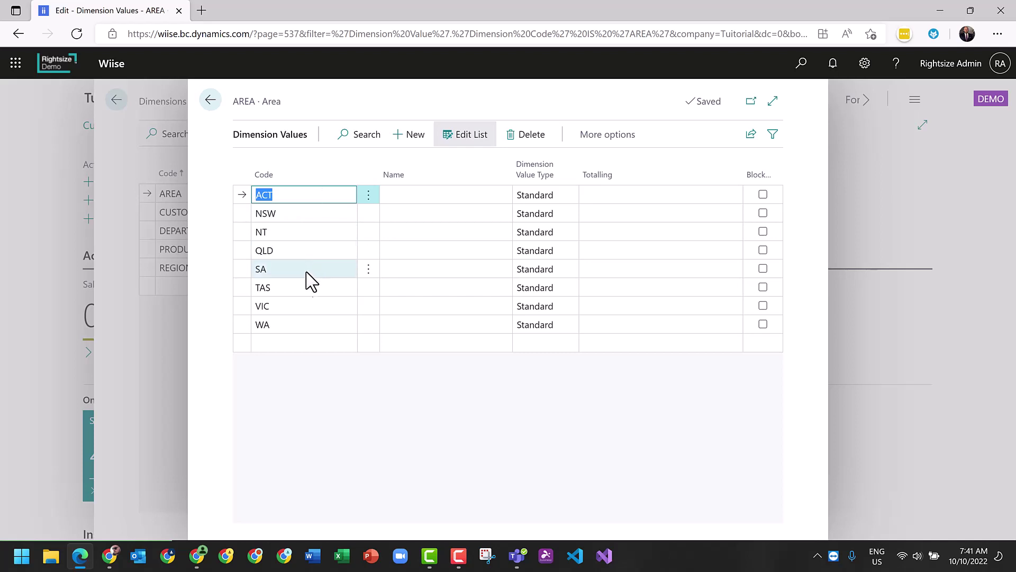
left_click(346, 386)
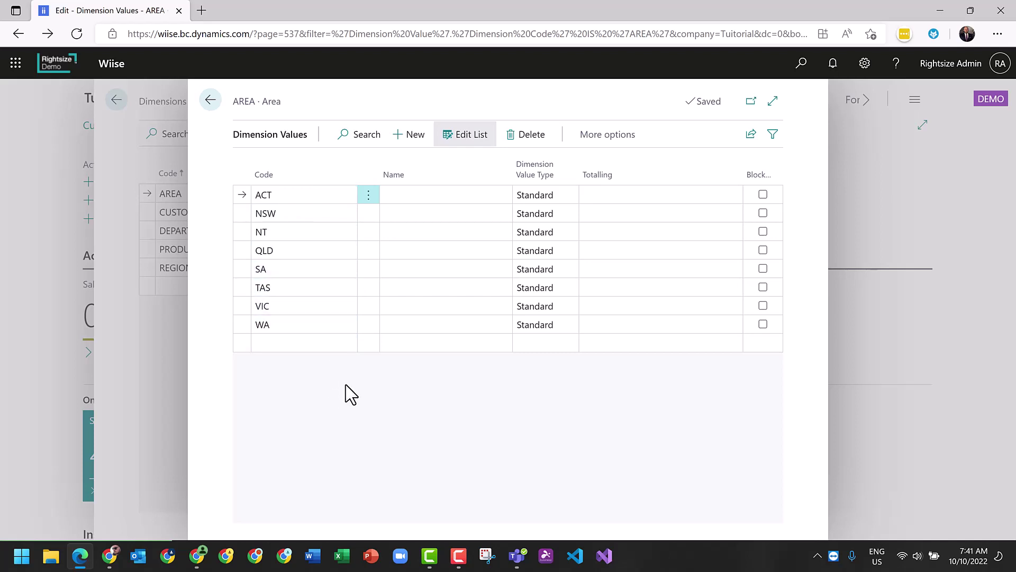
key("Escape")
key("Escape")
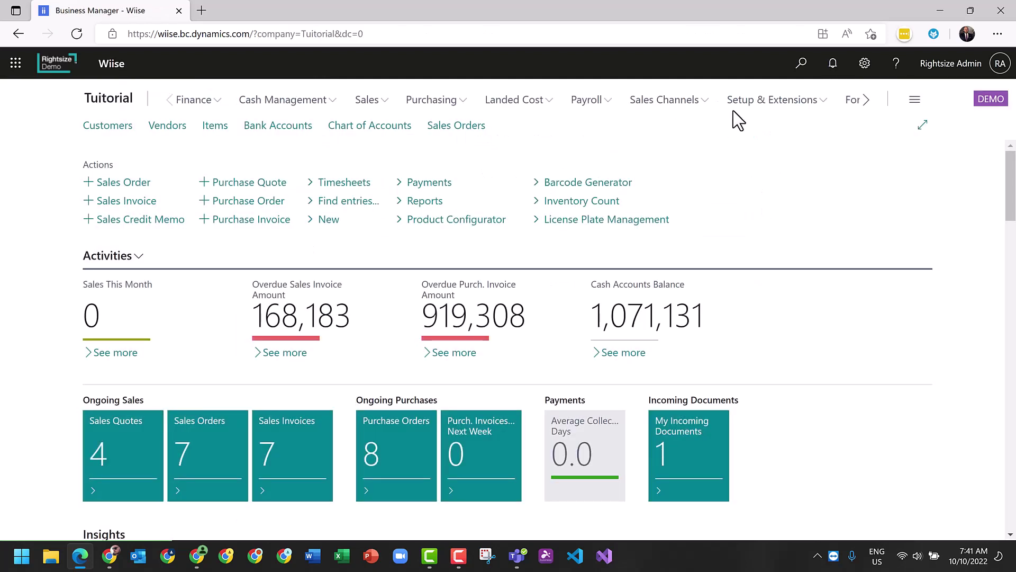
Review the dimension settings in General Ledger Setup
left_click(799, 68)
type("gen se")
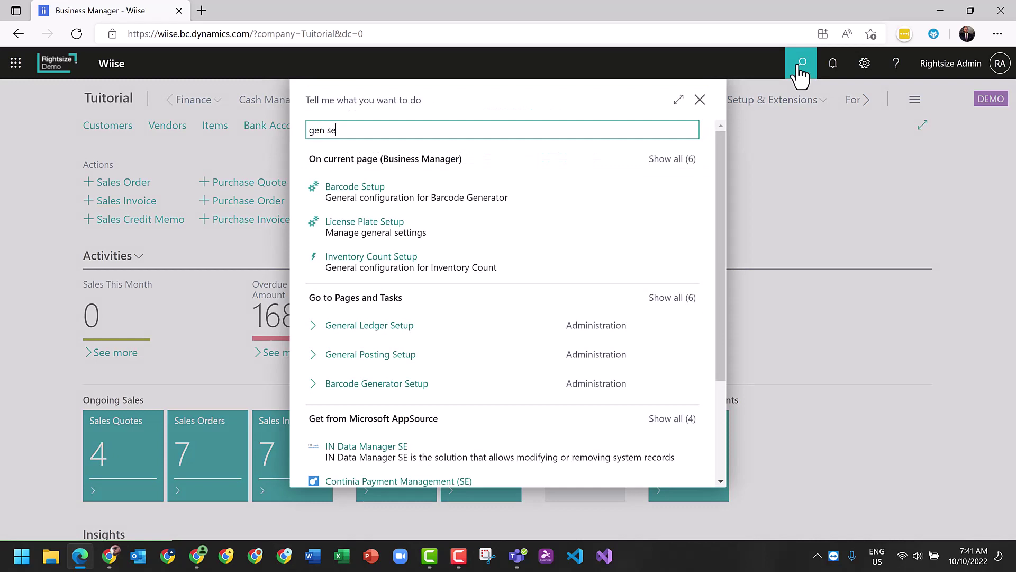
left_click(366, 325)
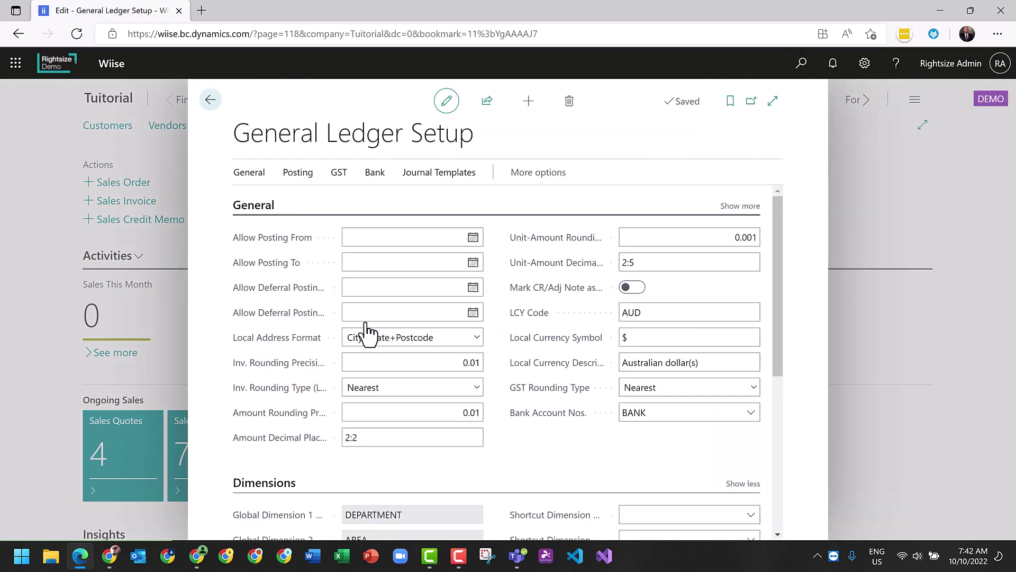
left_click(253, 207)
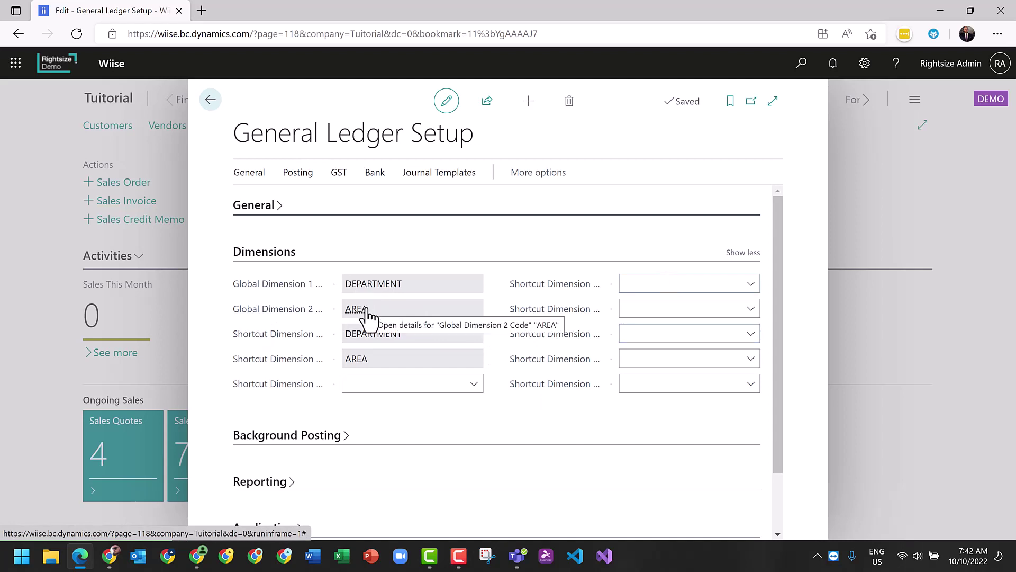
key("Escape")
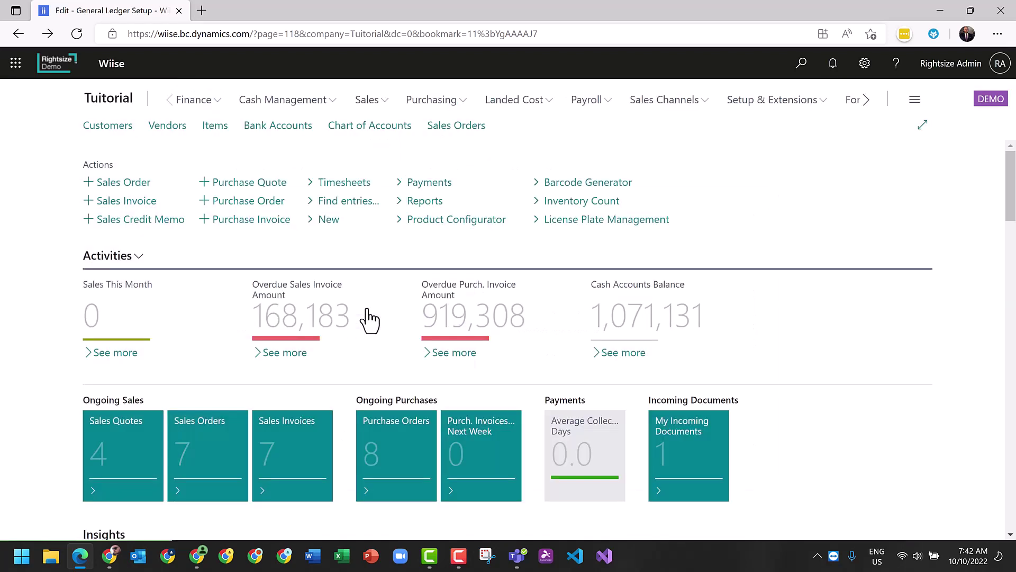
Apply the Chart of Accounts ACT view (Balance <>0, Area Filter ACT), then return home
left_click(207, 102)
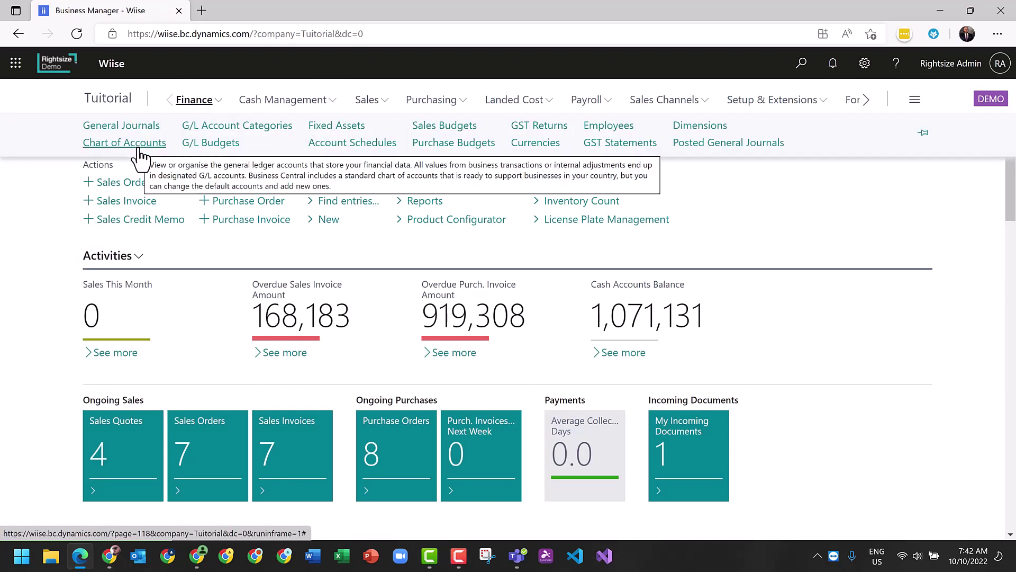
left_click(137, 144)
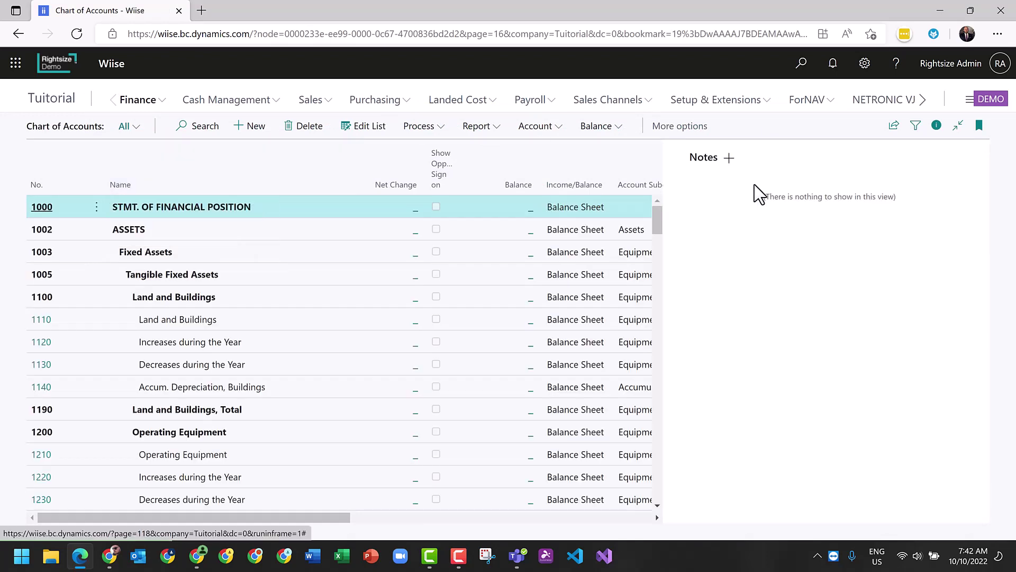
left_click(915, 128)
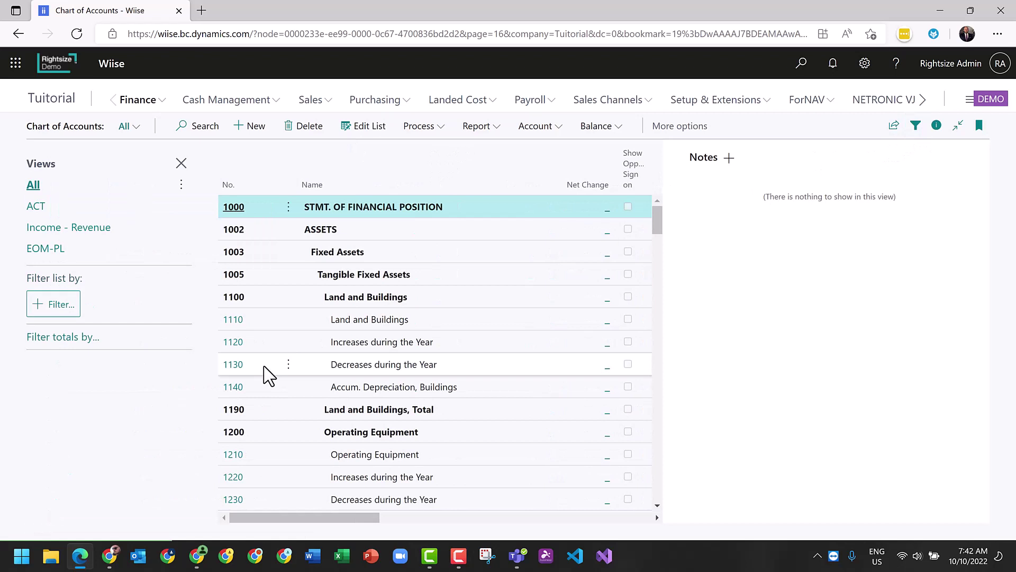
left_click(32, 212)
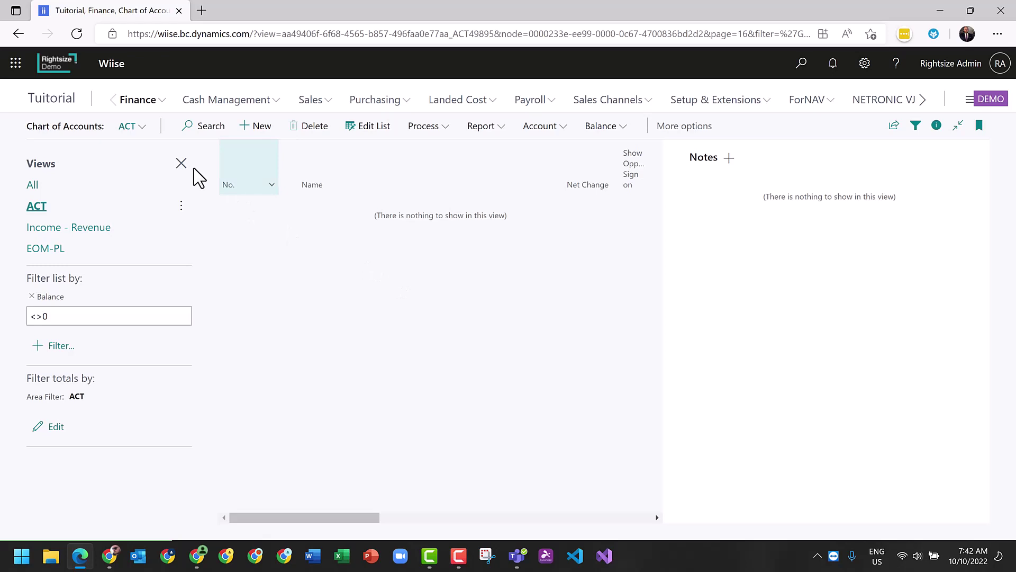
left_click(58, 103)
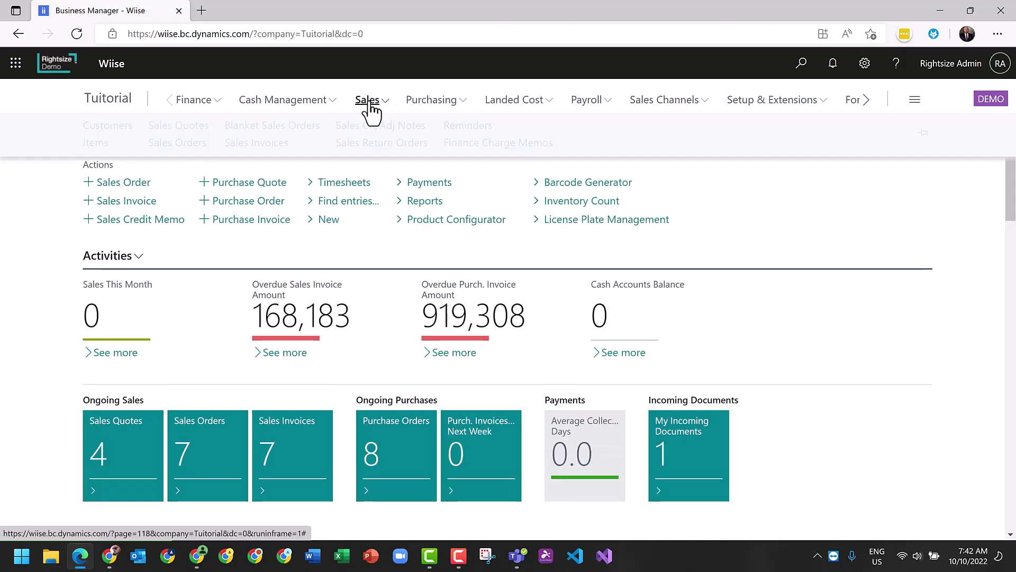
Open the Alpine Ski House customer card (balance 7,635.00) from the Customers list and expand its Customer actions
left_click(370, 105)
left_click(99, 133)
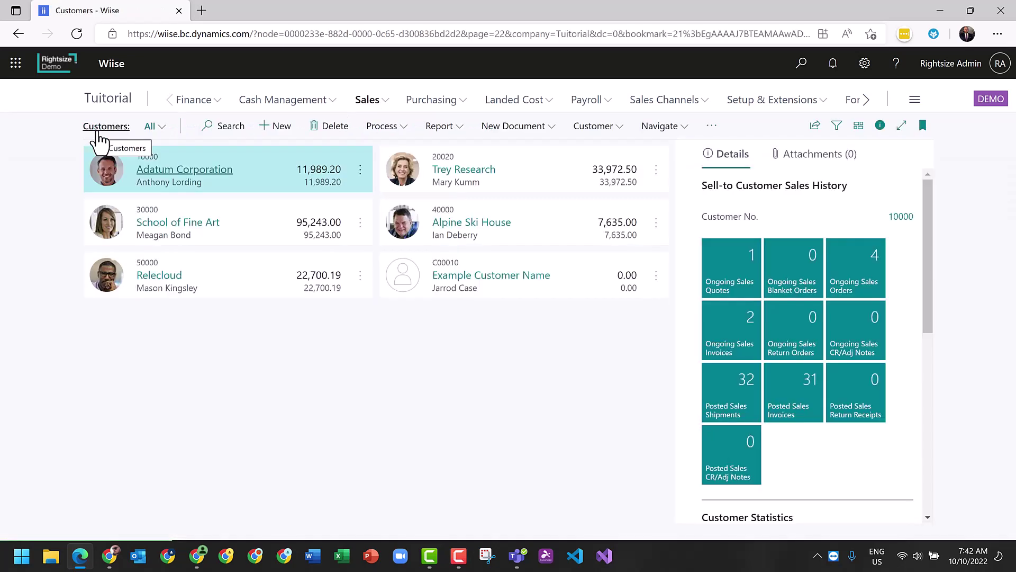
left_click(448, 241)
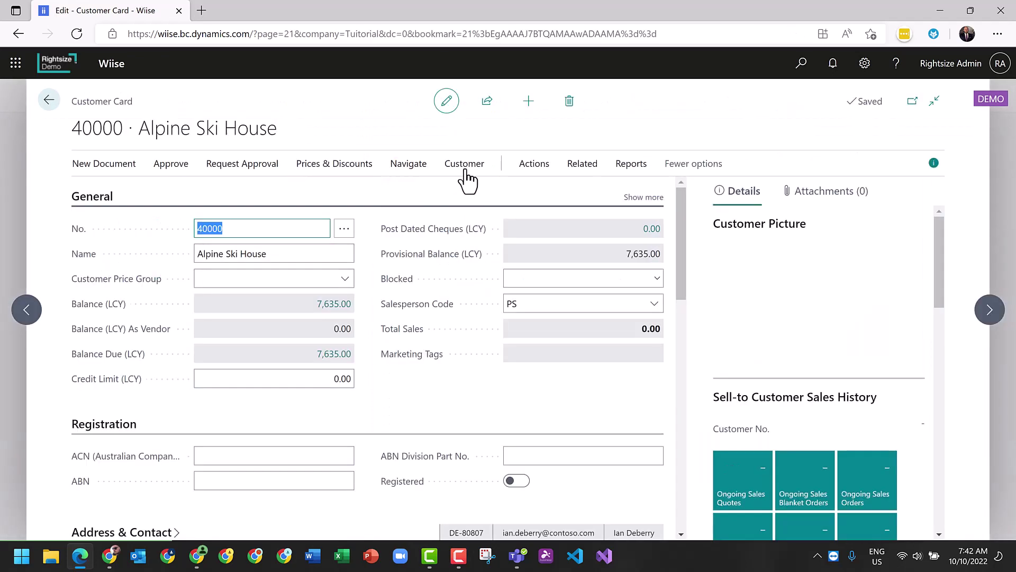
left_click(465, 178)
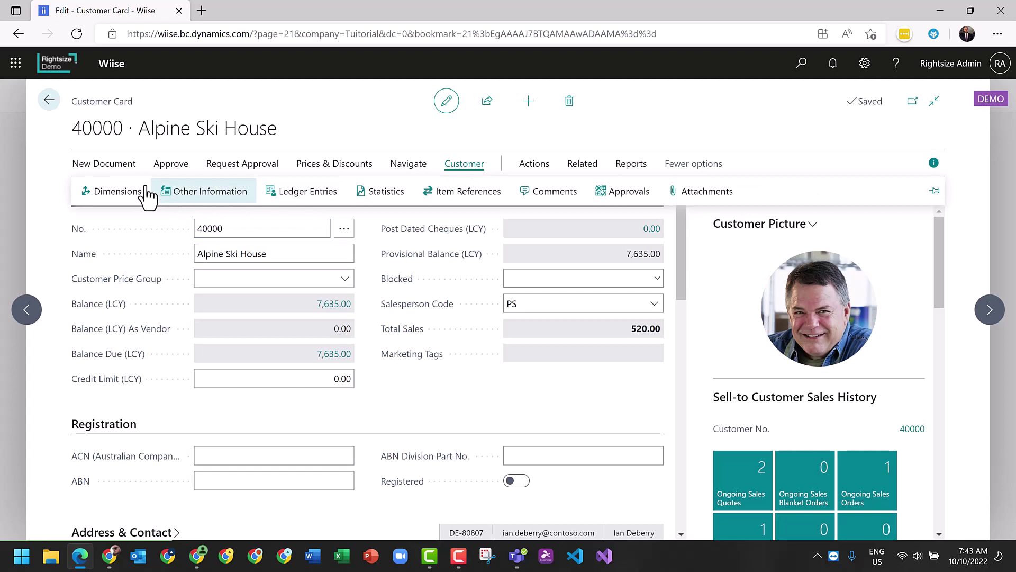
Add default dimensions AREA = ACT and CUSTOMERGROUP = MEDIUM for the customer
left_click(128, 192)
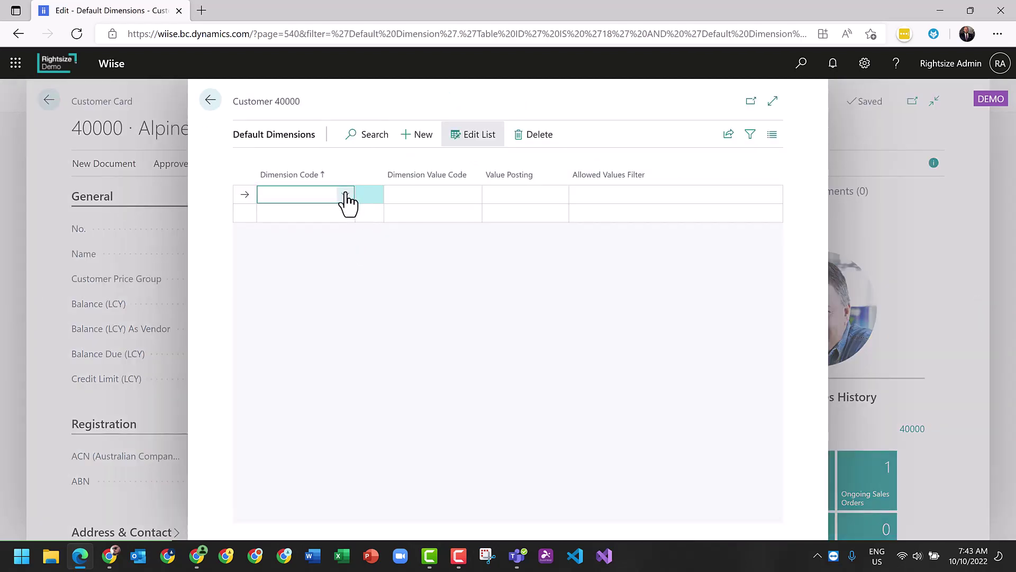
left_click(345, 197)
left_click(310, 252)
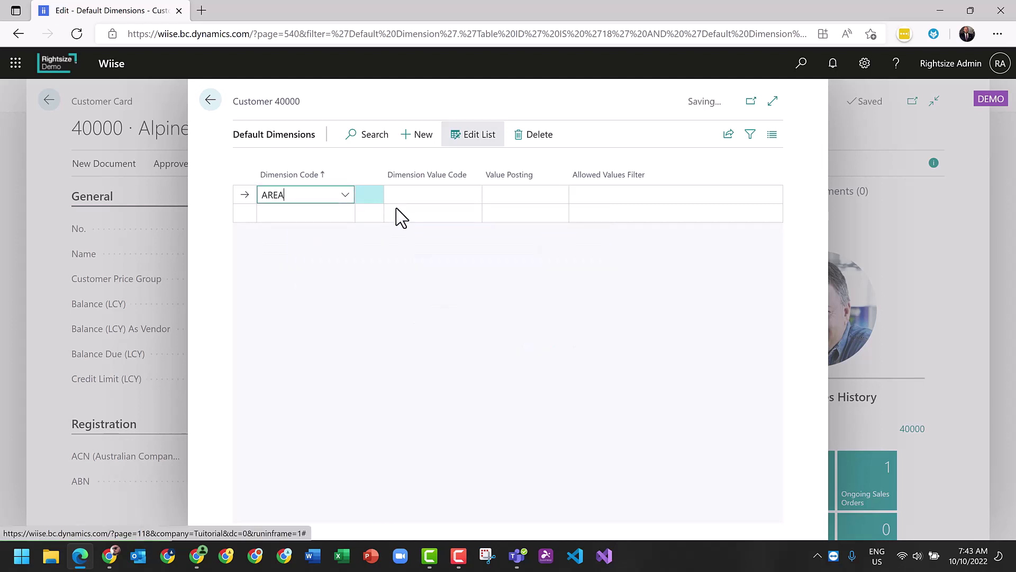
left_click(425, 189)
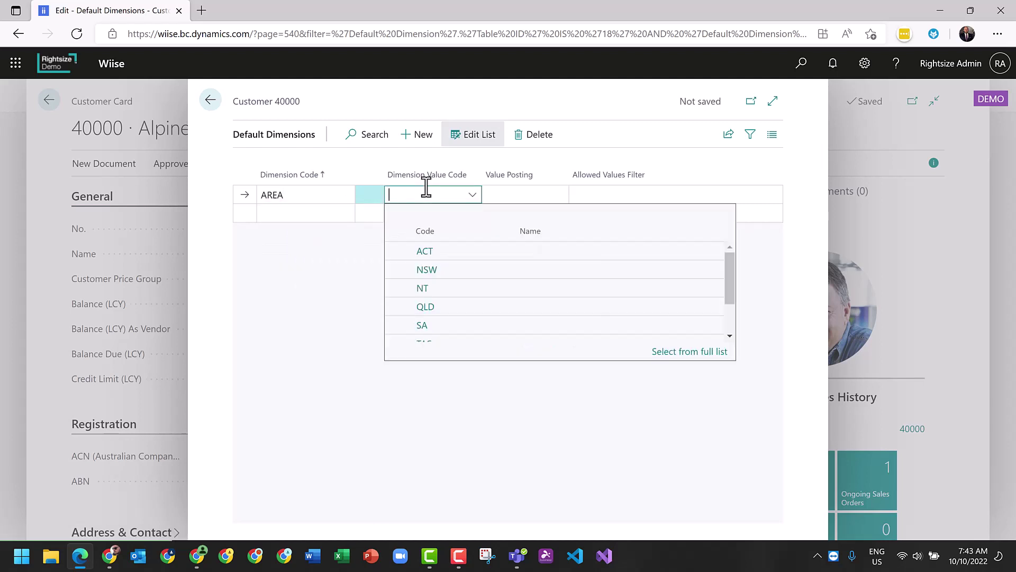
left_click(426, 261)
left_click(332, 215)
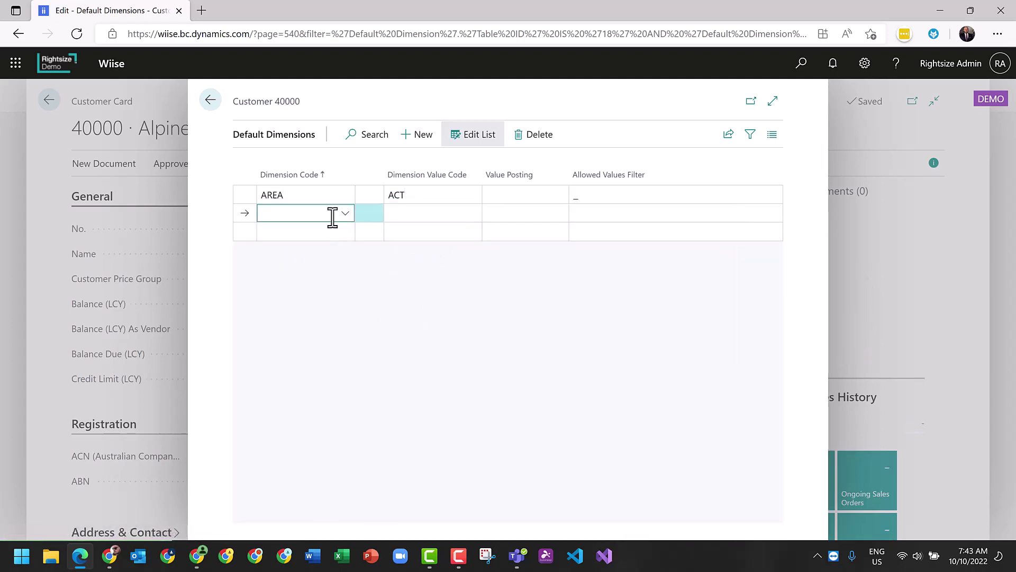
left_click(324, 291)
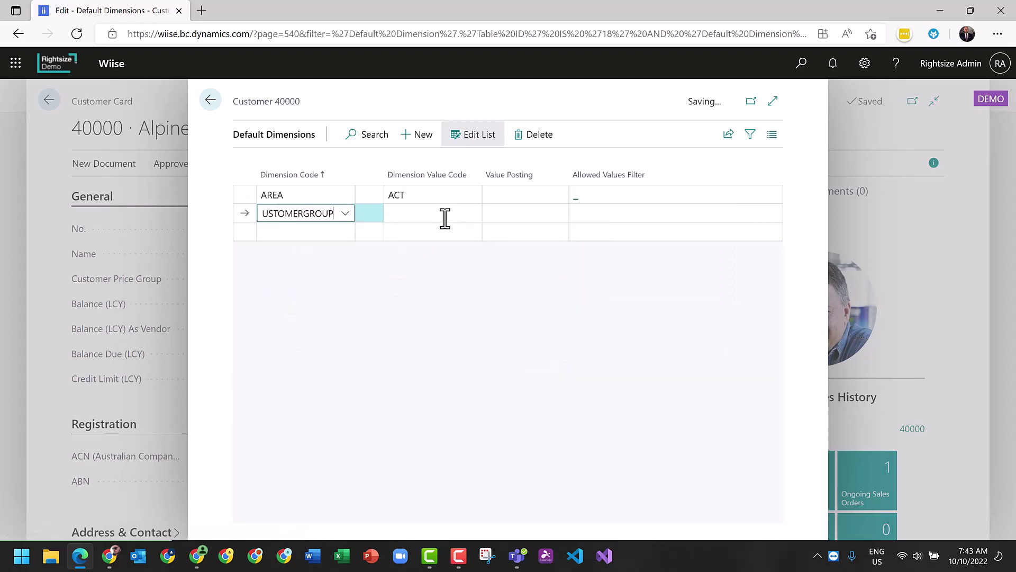
left_click(448, 215)
left_click(442, 288)
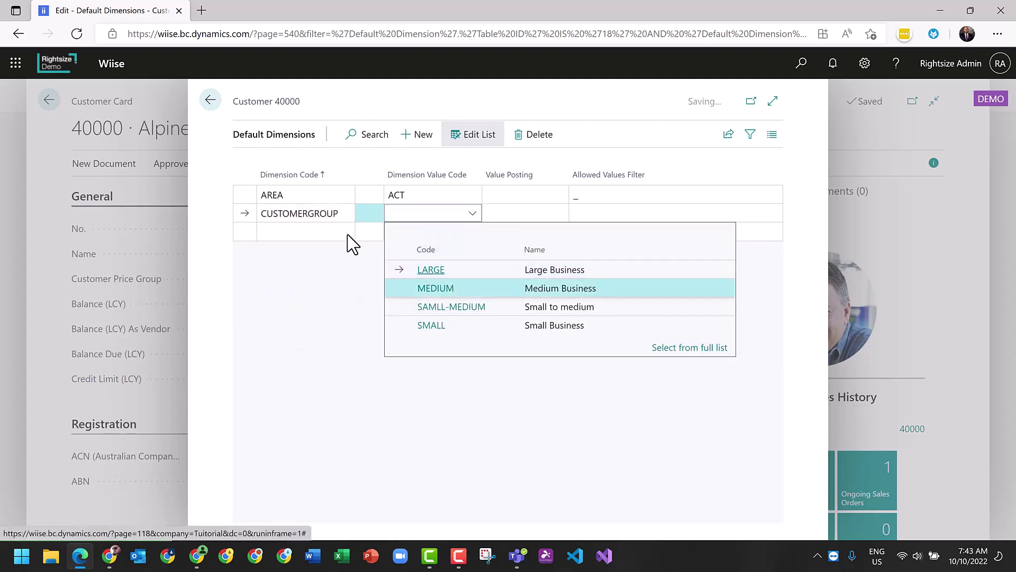
Add the REGION = AREA 1 dimension and return to the customer card
left_click(337, 233)
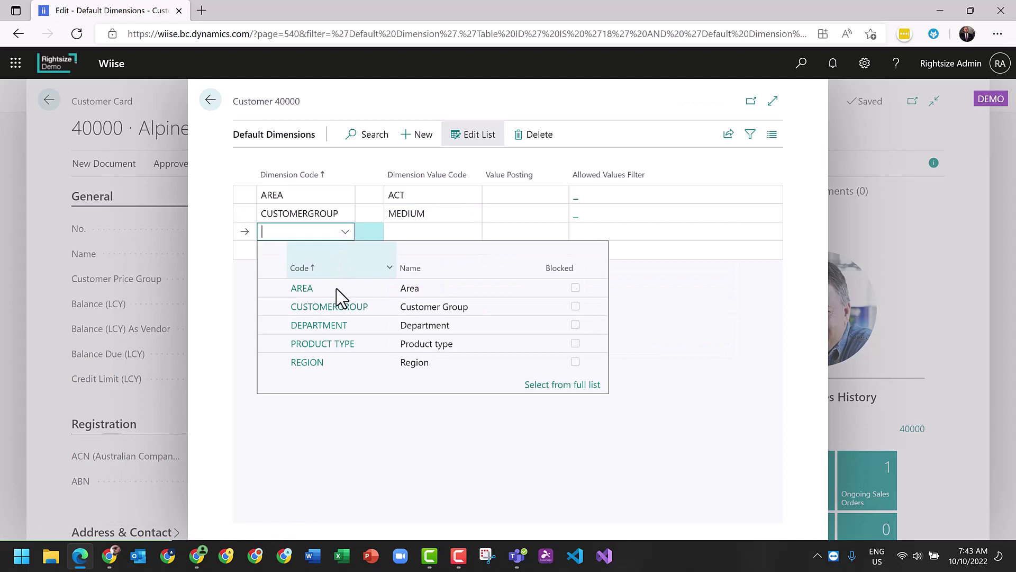
left_click(314, 362)
left_click(471, 231)
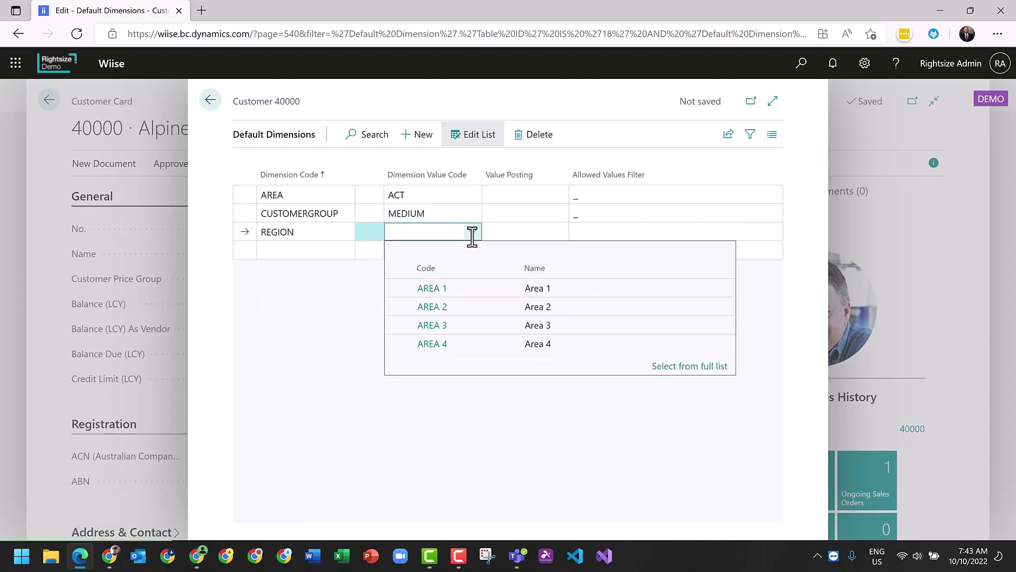
left_click(439, 295)
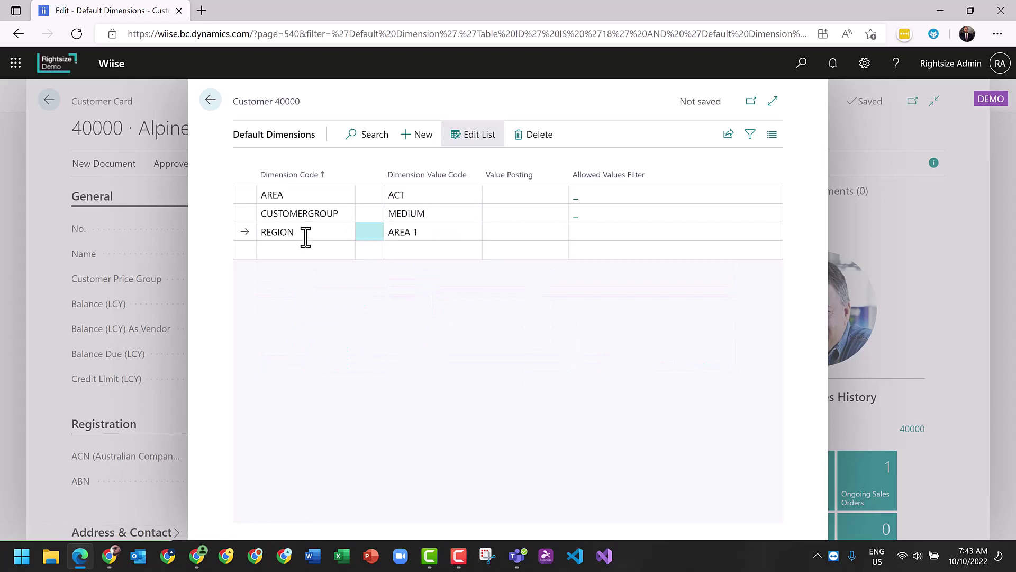
left_click(211, 99)
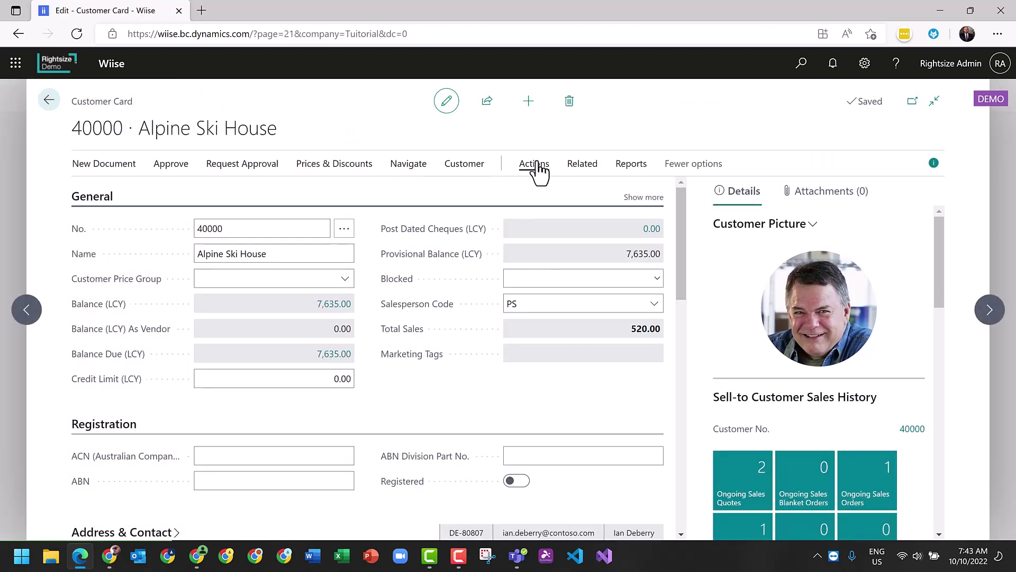
Create a new sales order for Alpine Ski House from its customer card
left_click(538, 163)
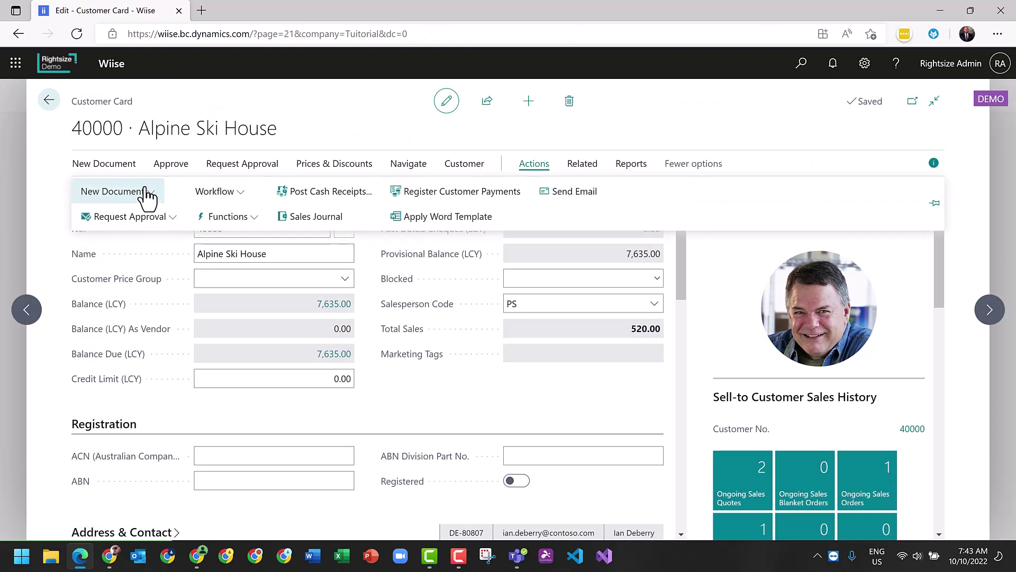
left_click(145, 191)
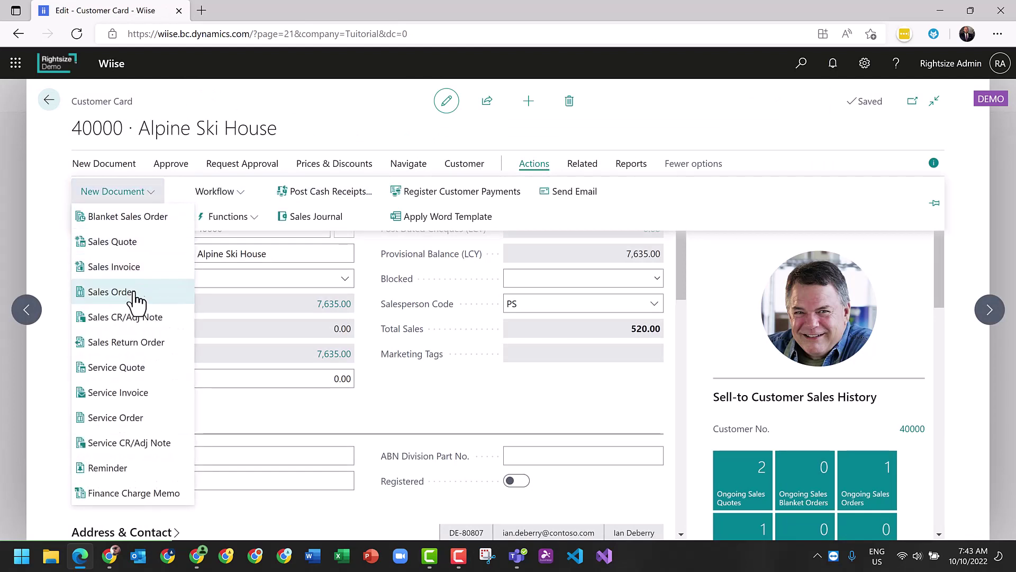
left_click(111, 292)
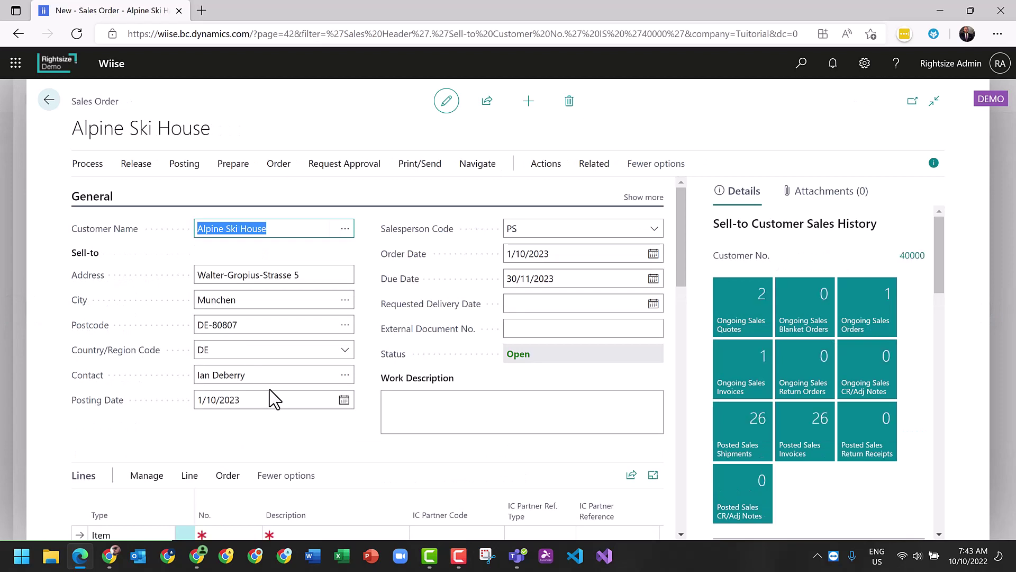
Add item 1920-S, the ANTWERP Conference Table, on the first order line
scroll(270, 398, "down", 3)
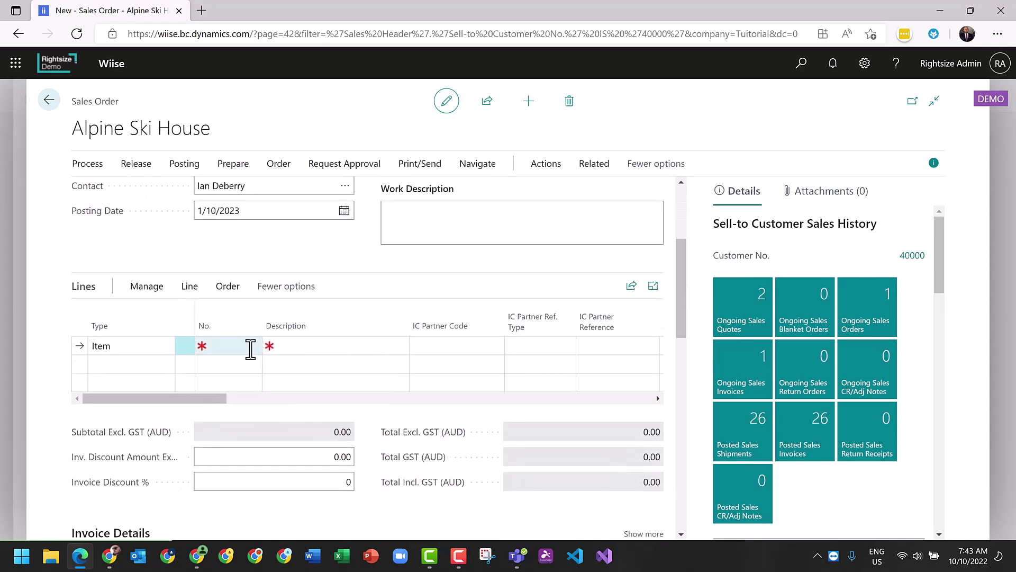
left_click(250, 349)
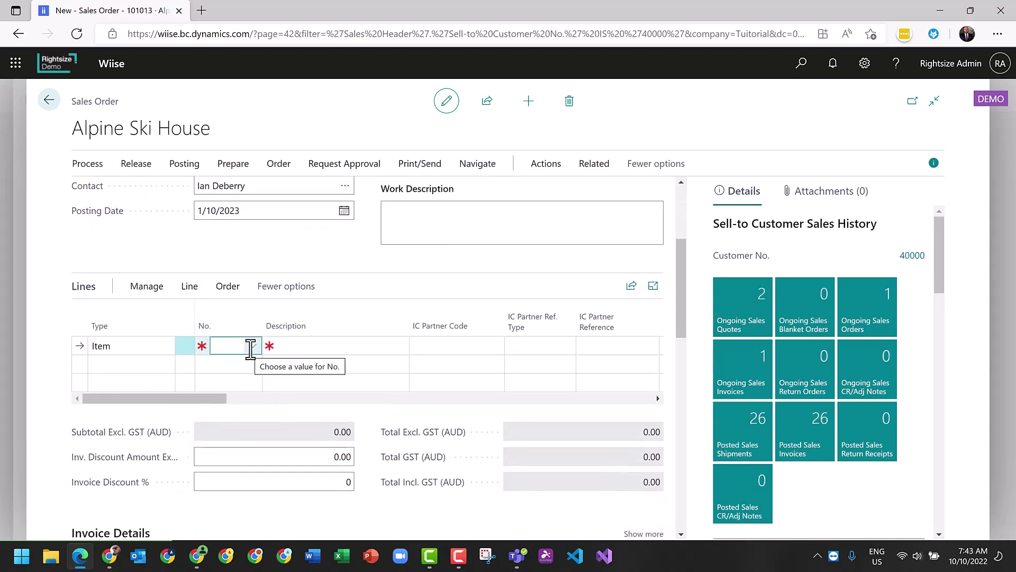
scroll(268, 441, "down", 2)
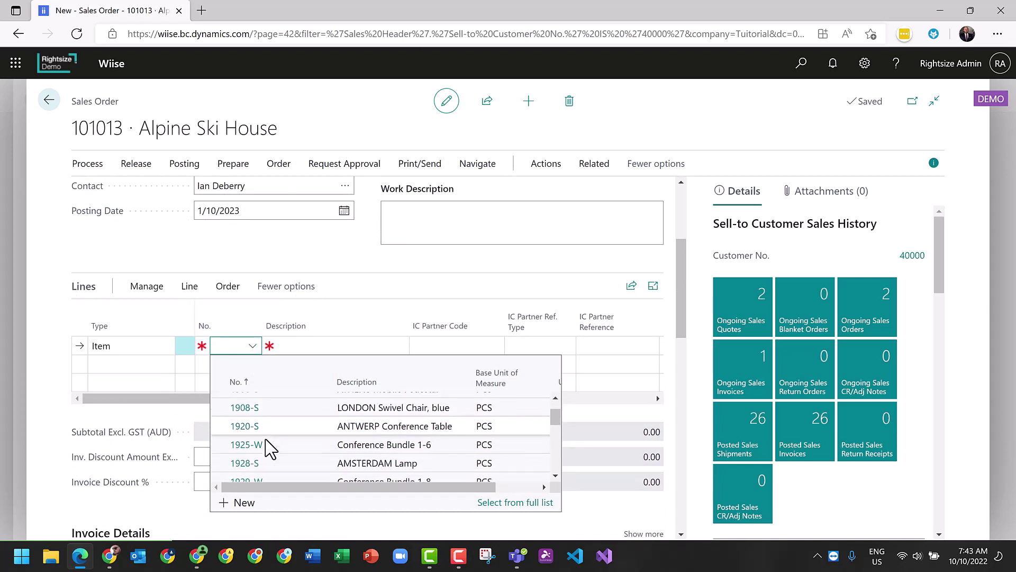
left_click(248, 417)
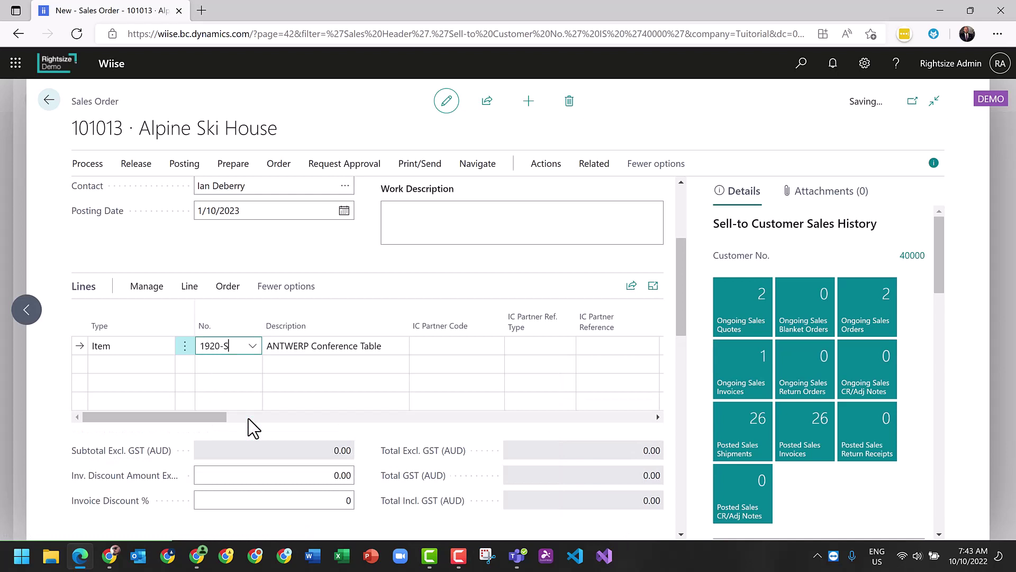
left_click_drag(216, 416, 295, 415)
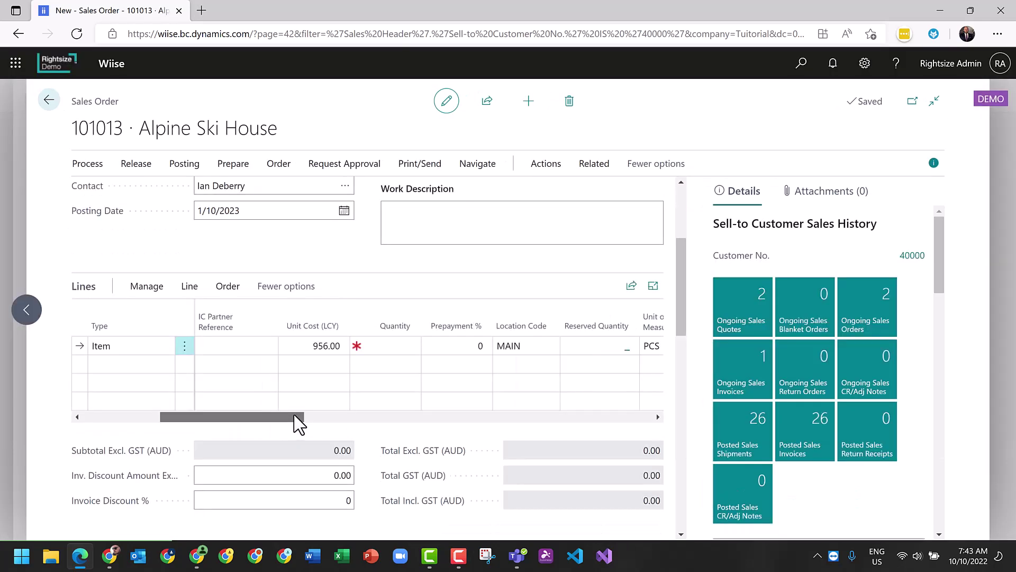
Set the line quantity to 3, clear its location code, and use GST Prod. Posting Group GST10
left_click(399, 347)
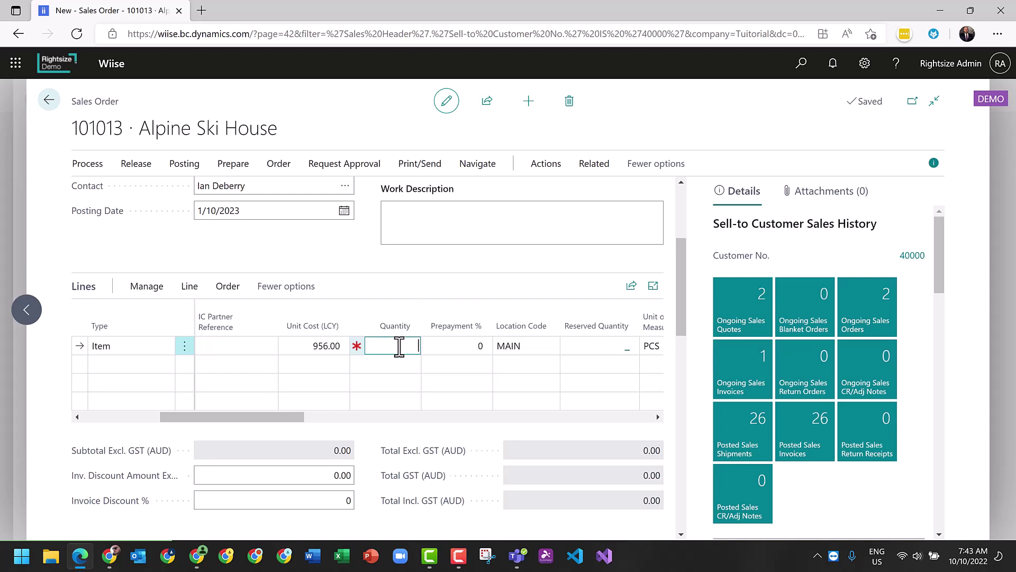
key("Tab")
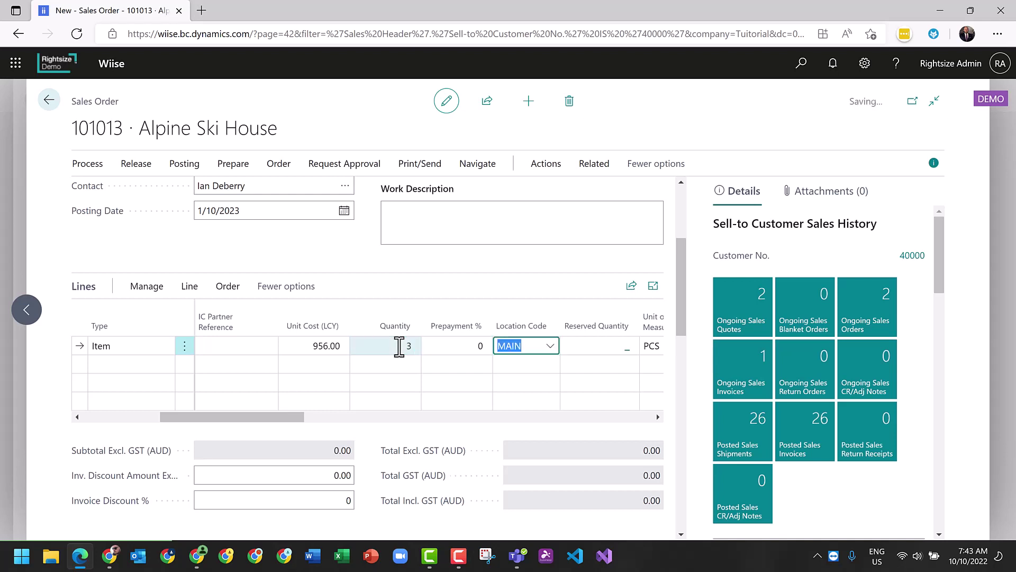
key("Delete")
key("Tab")
key("Tab")
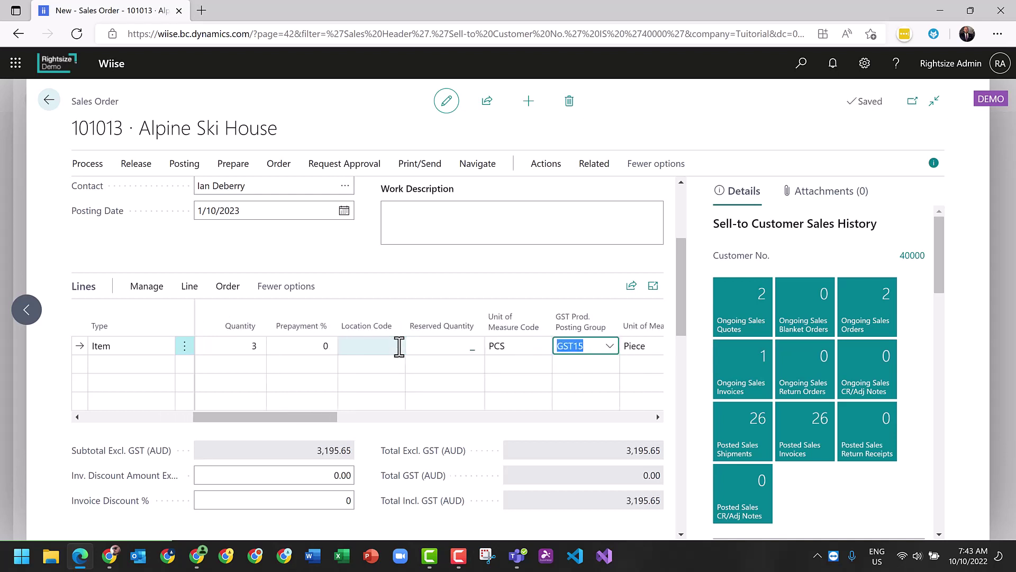
left_click(603, 347)
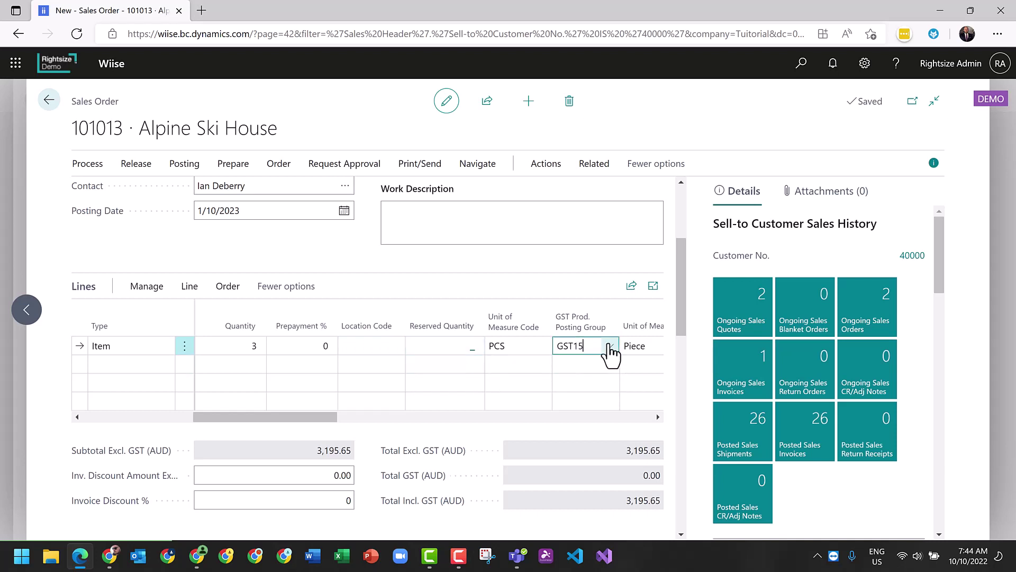
left_click(610, 347)
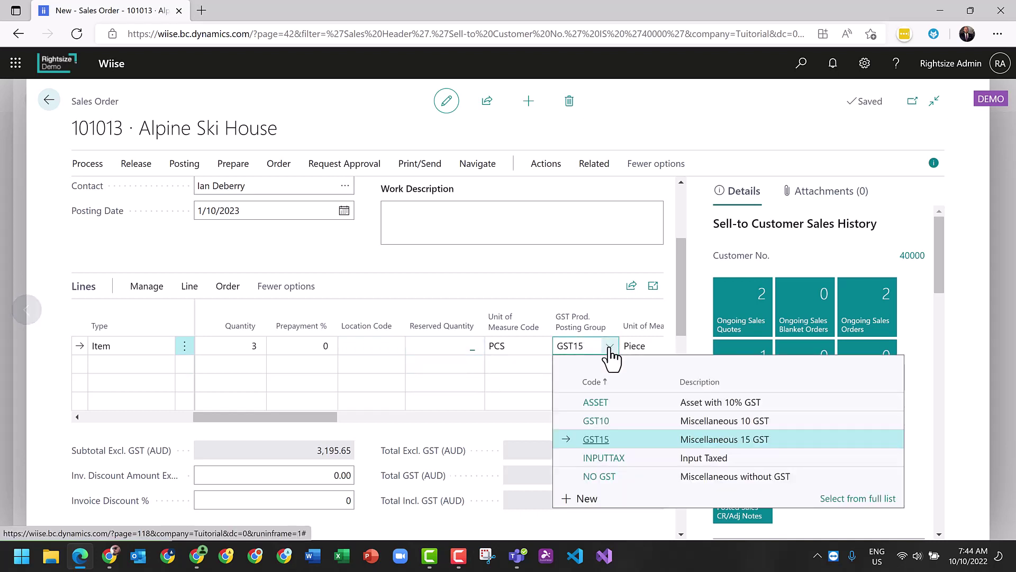
left_click(598, 422)
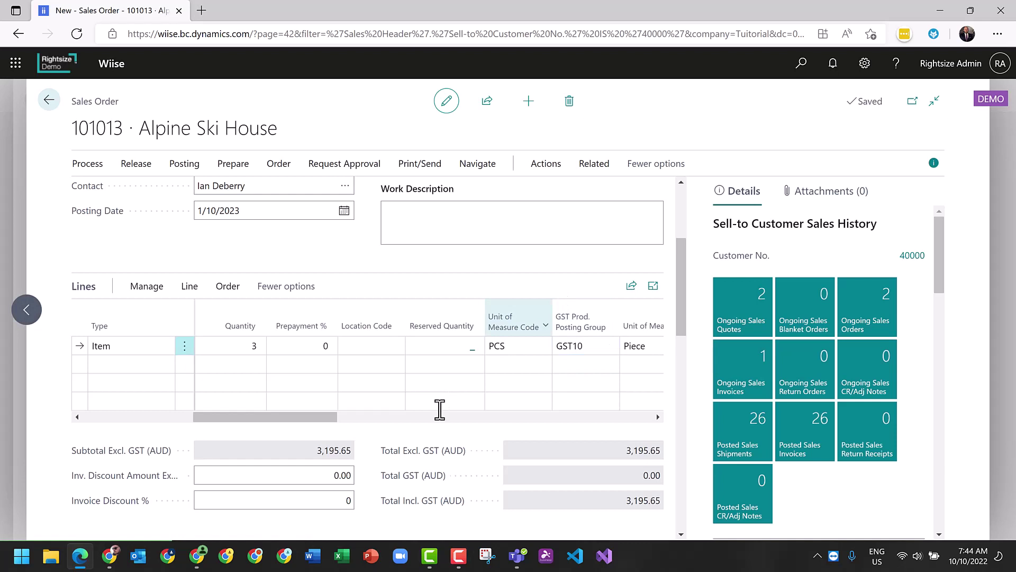
left_click_drag(329, 418, 109, 413)
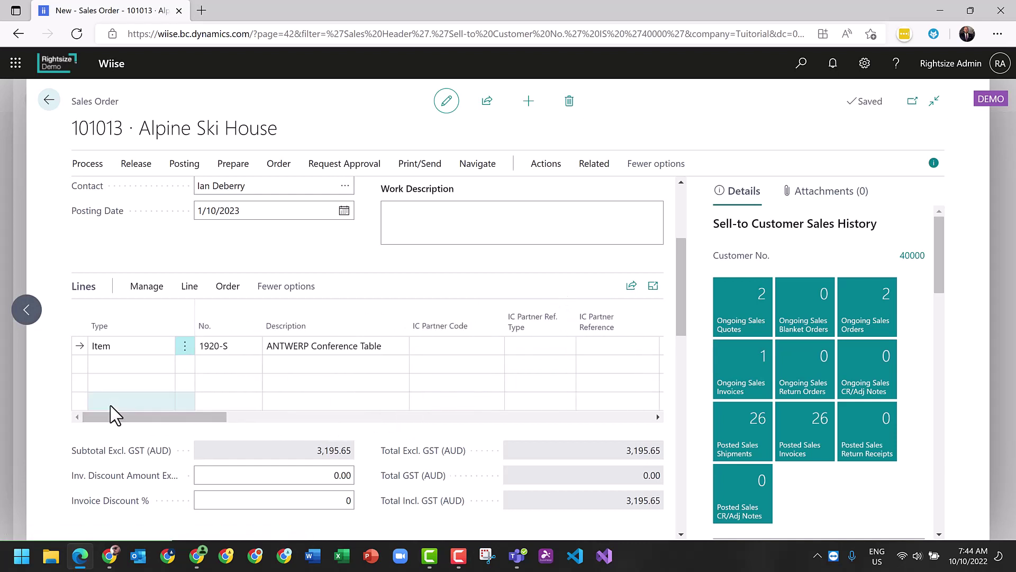
left_click(413, 417)
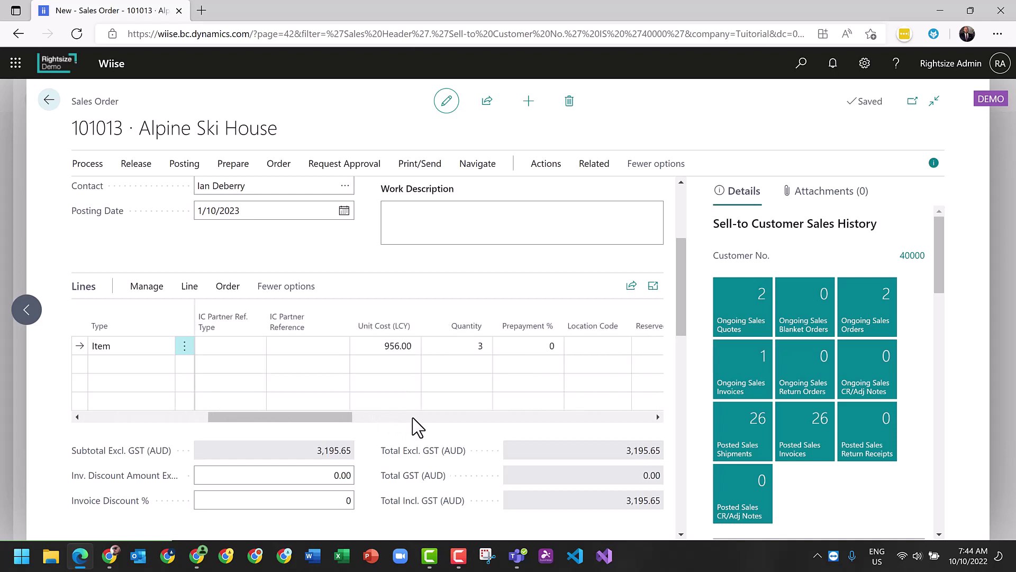
left_click(412, 418)
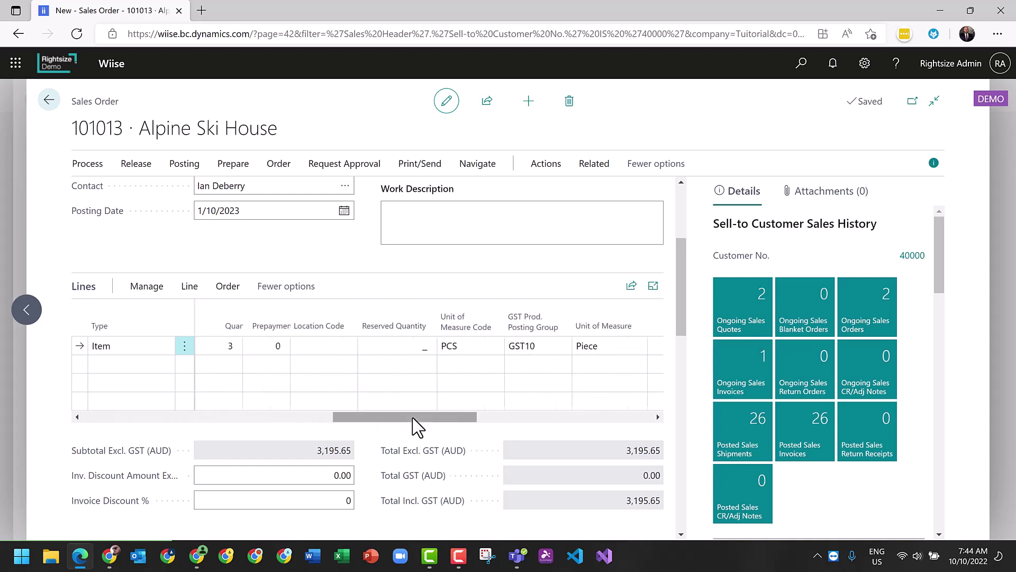
left_click_drag(406, 419, 452, 411)
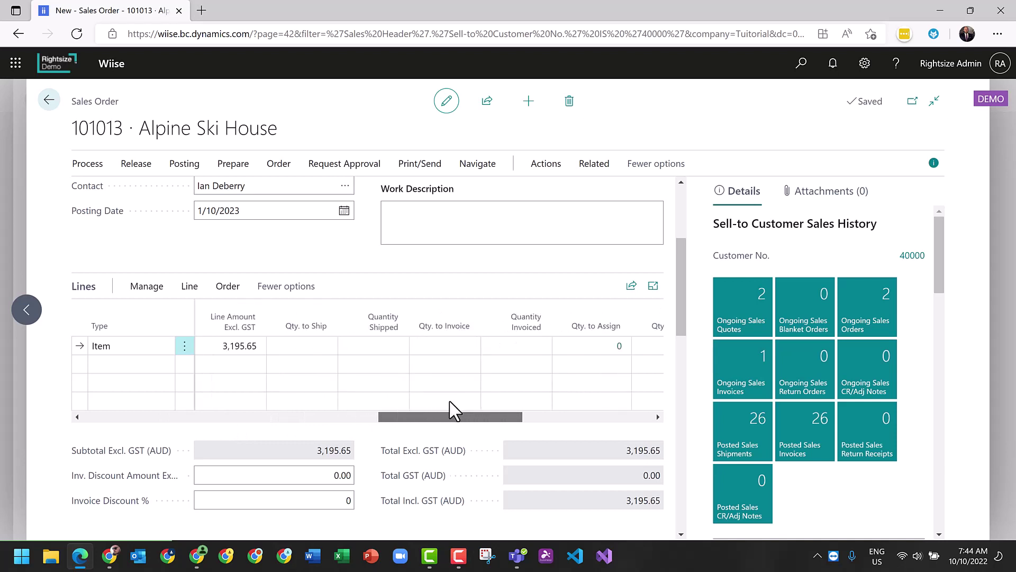
Set Qty. to Ship to 3 and post order 101013 as Ship and Invoice
left_click(303, 346)
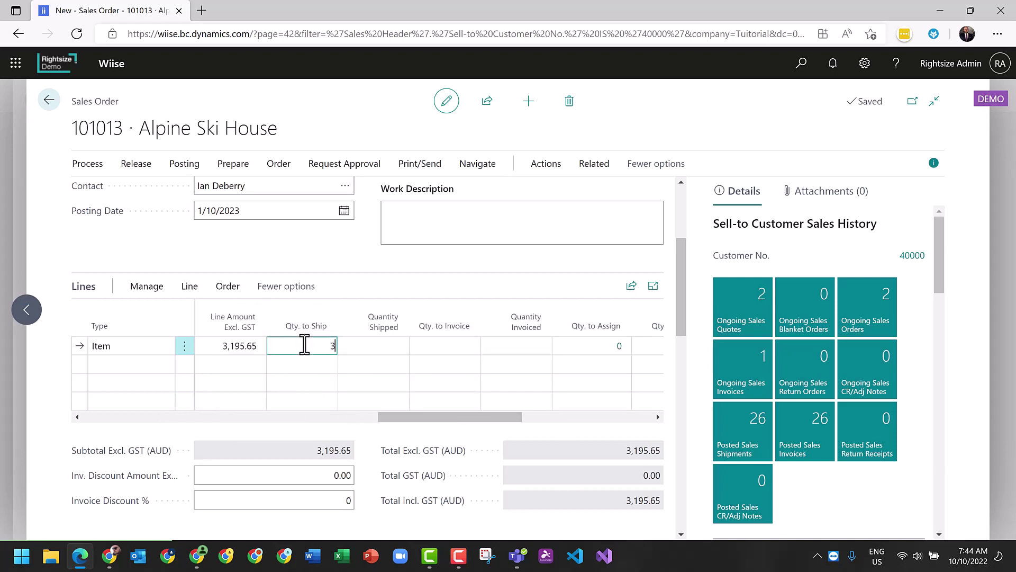
key("Tab")
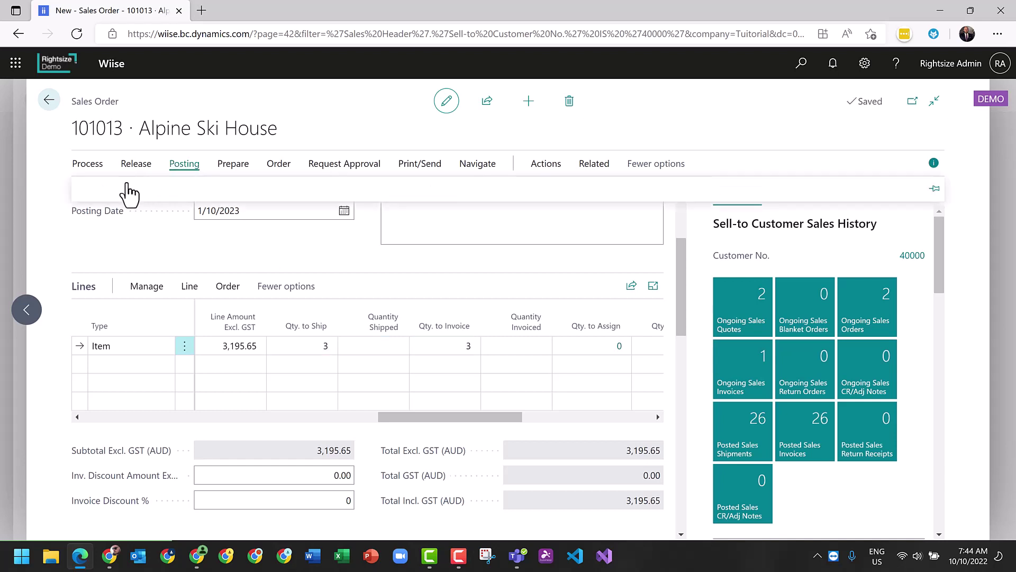
left_click(99, 193)
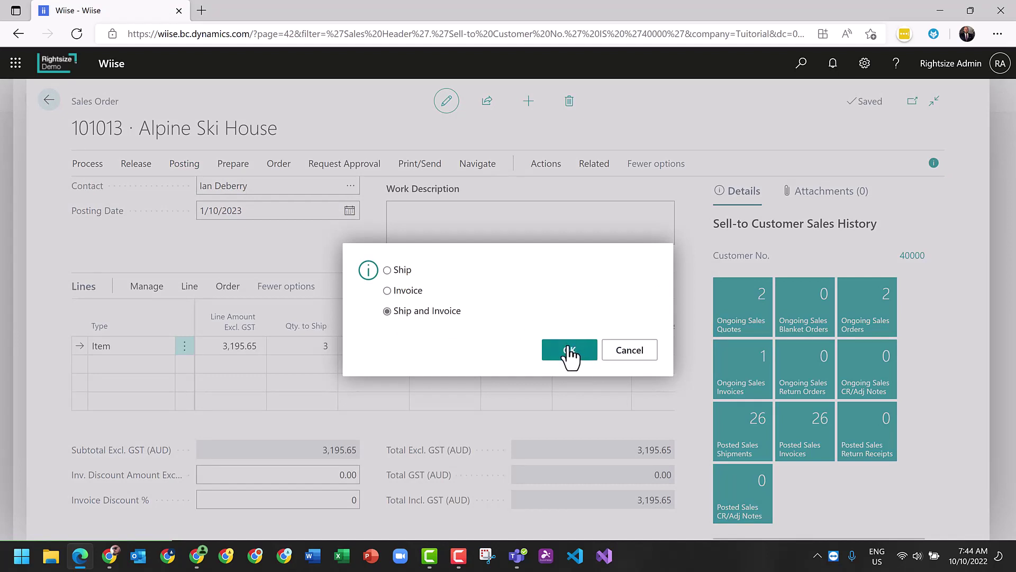
left_click(570, 351)
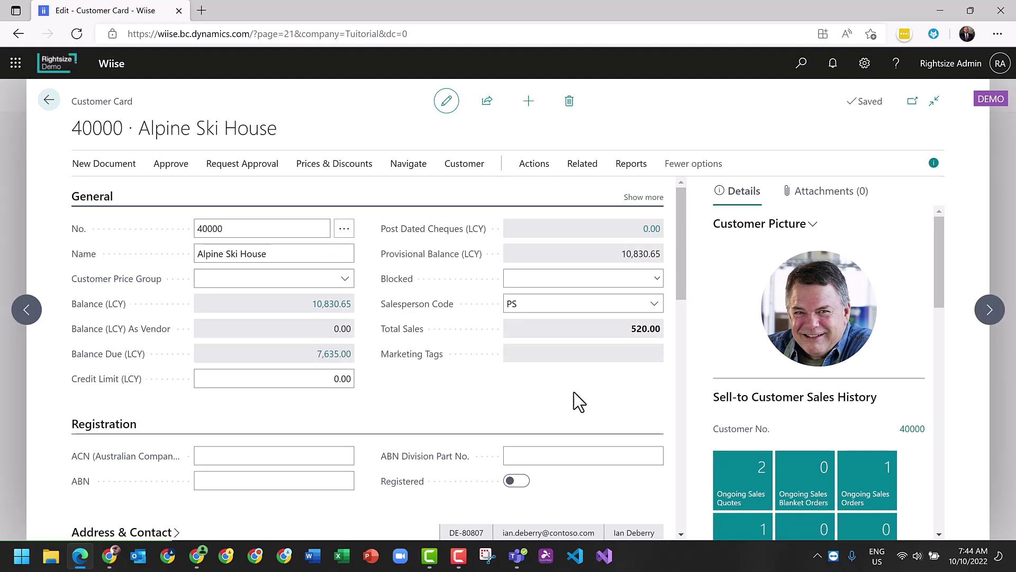
Open the Chart of Accounts and filter its totals to Area Filter ACT
key("Escape")
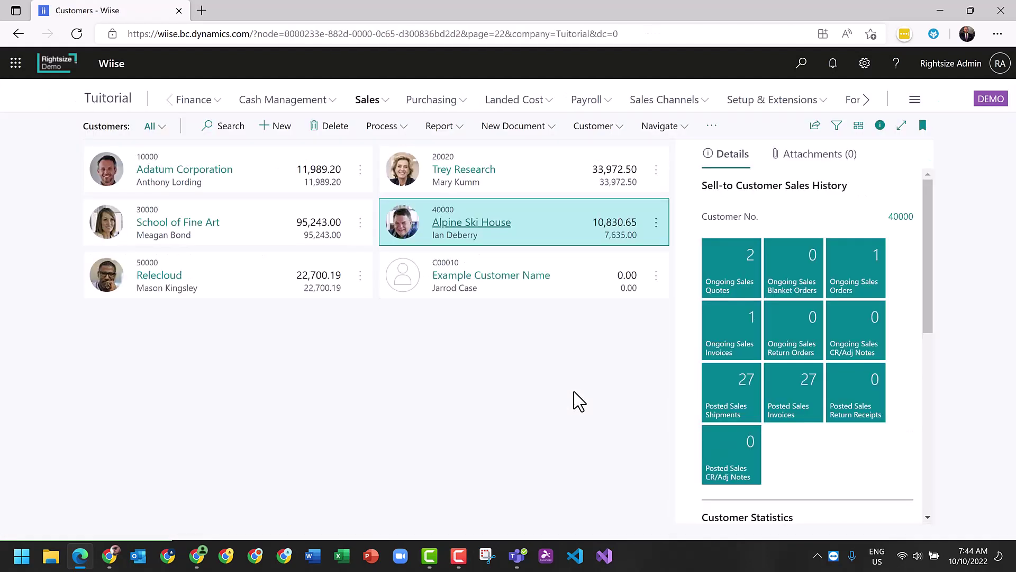
key("Escape")
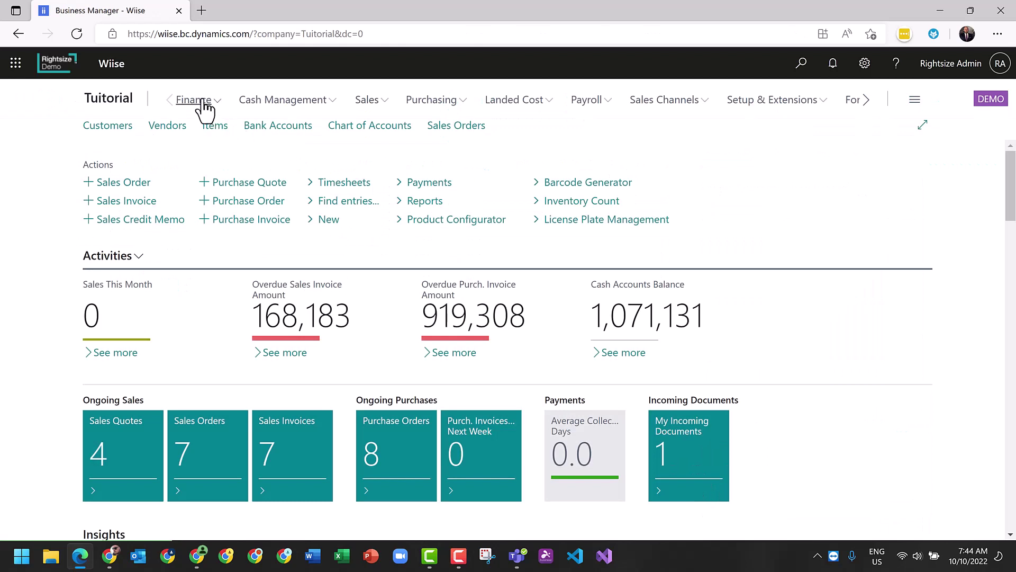
left_click(198, 102)
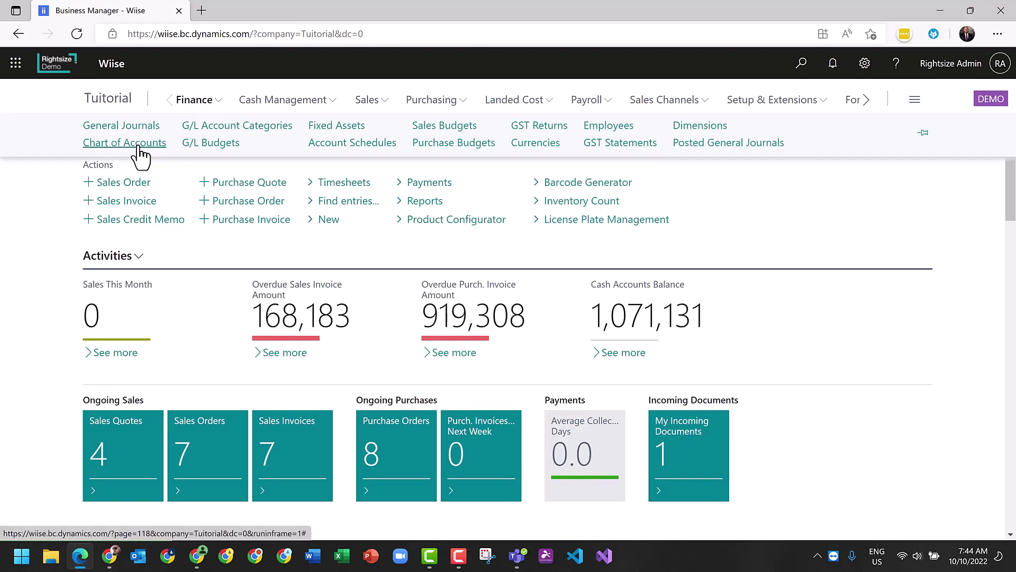
left_click(137, 146)
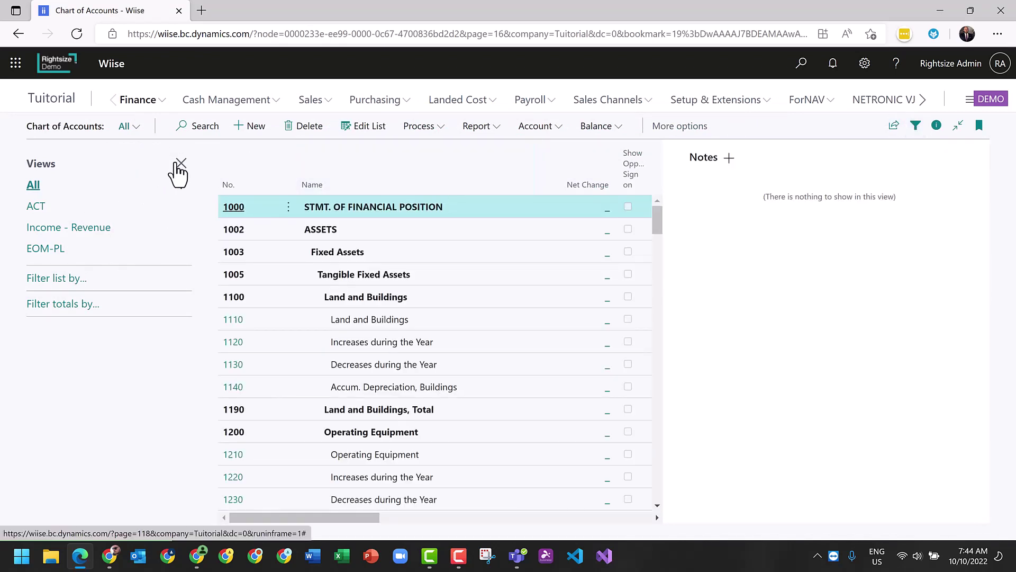
left_click(70, 312)
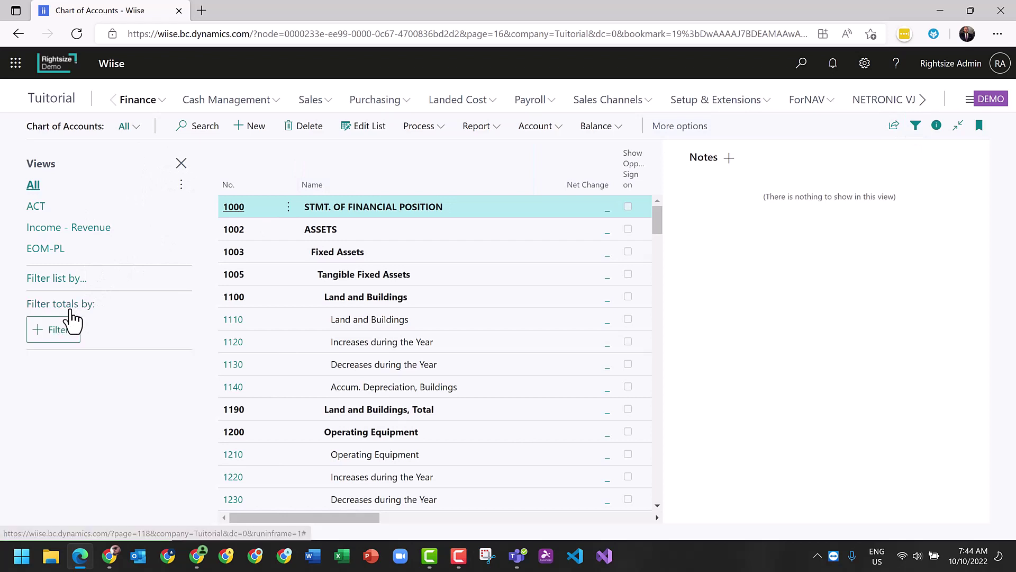
left_click(64, 332)
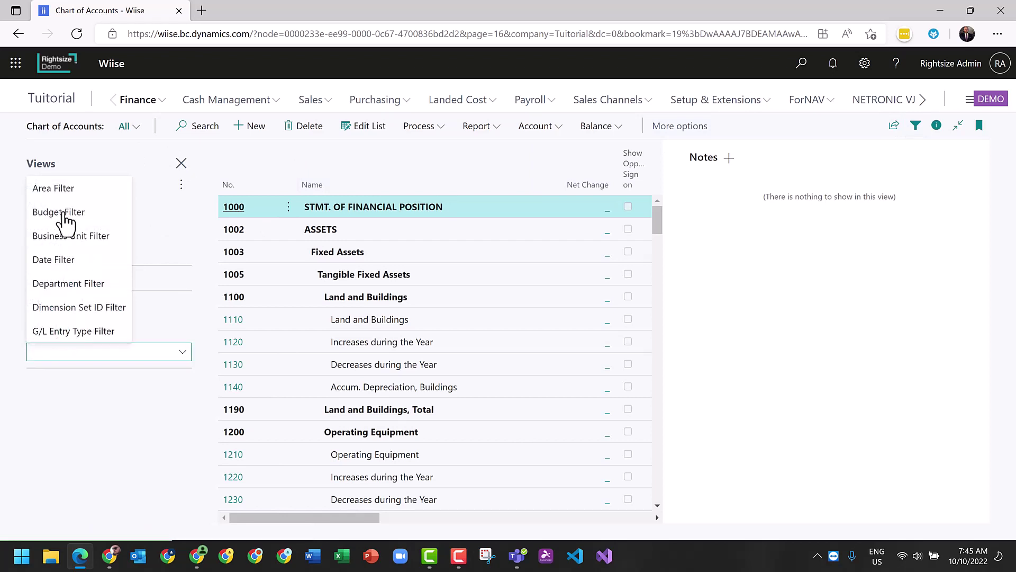
left_click(55, 189)
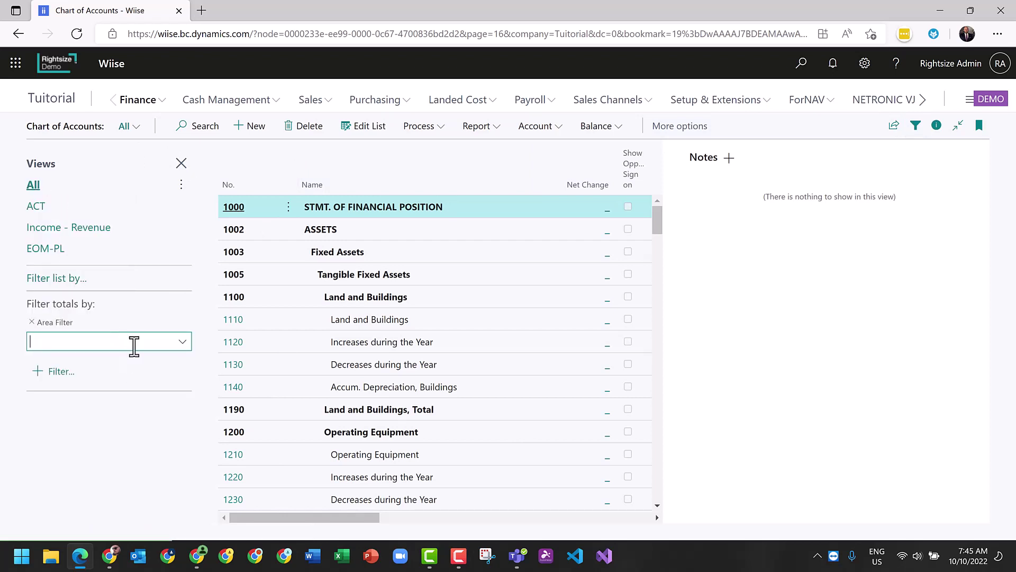
left_click(134, 347)
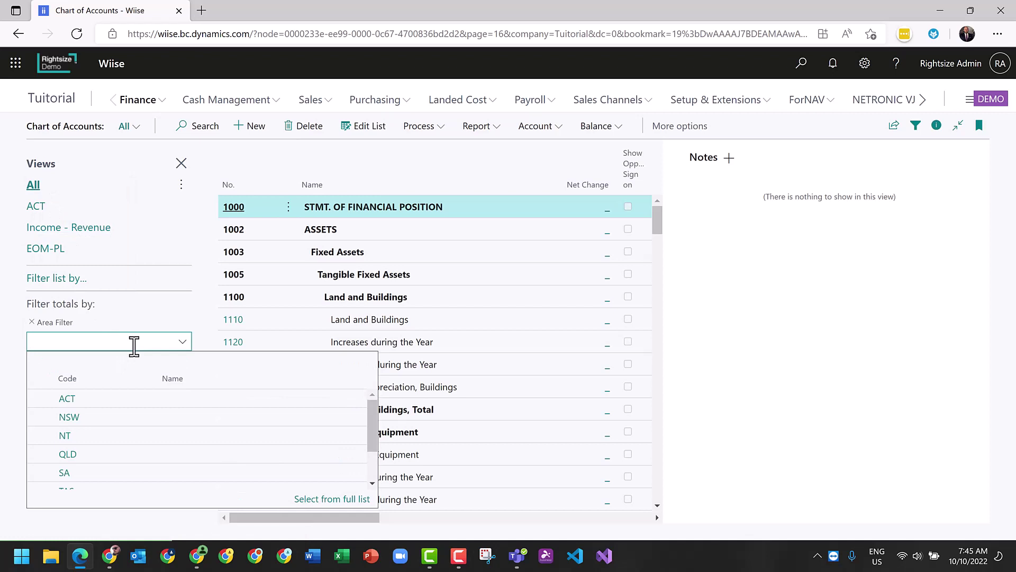
left_click(60, 397)
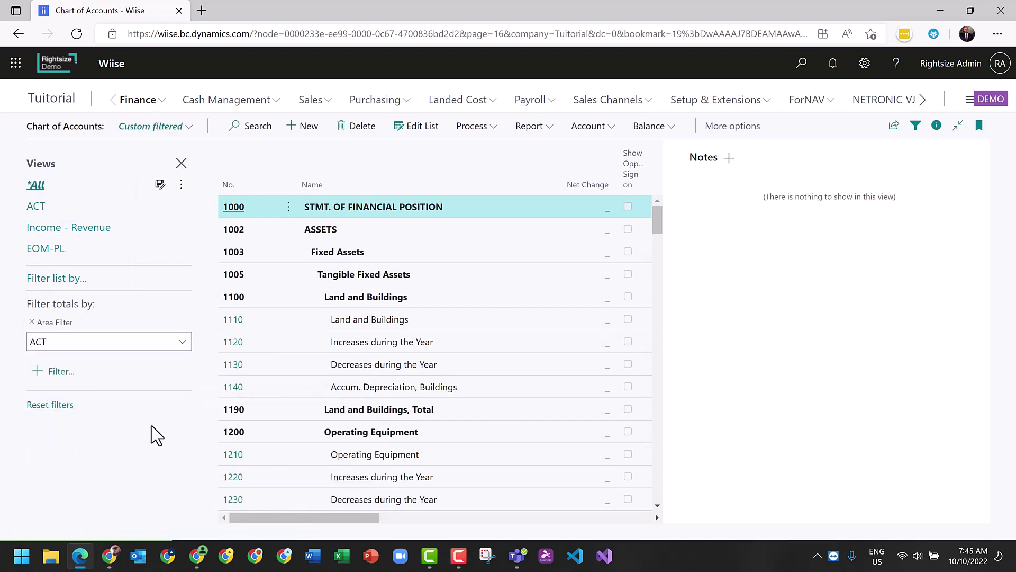
Filter the account rows to Balance <>0
left_click(58, 278)
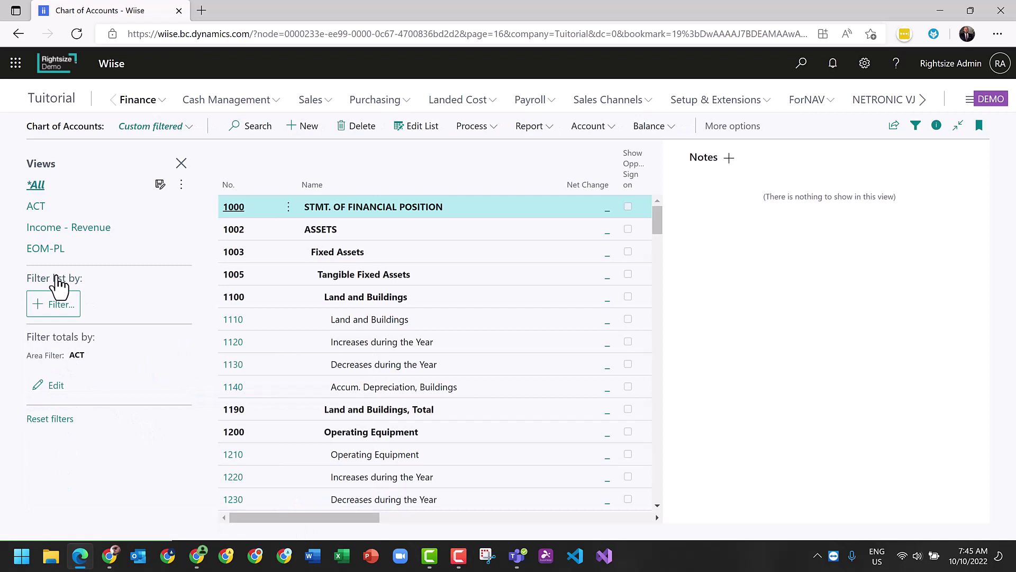
left_click(59, 306)
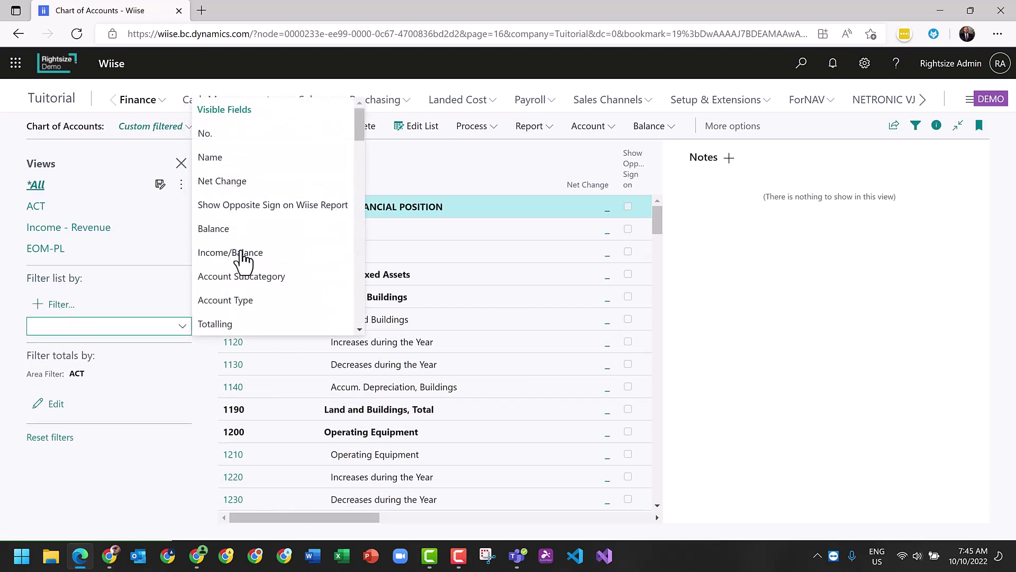
left_click(232, 232)
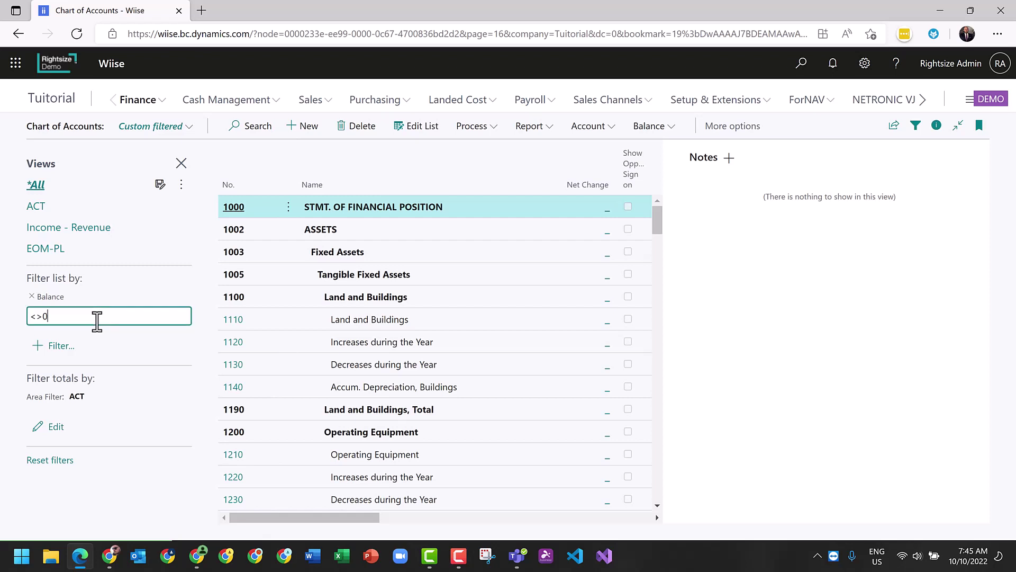
key("Return")
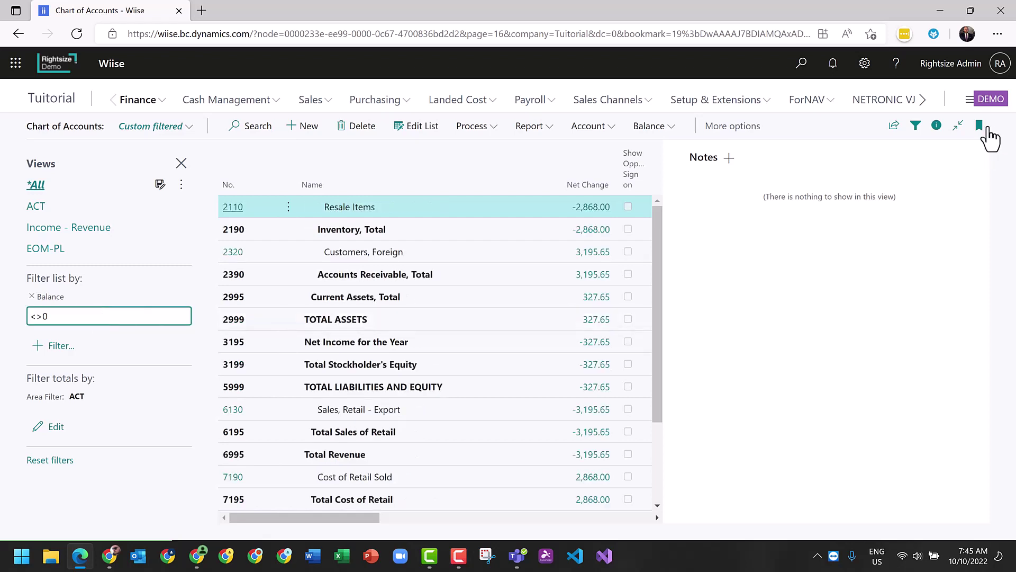
Hide the notes pane, review the ACT accounts (Net Income -327.65), then return home
left_click(937, 128)
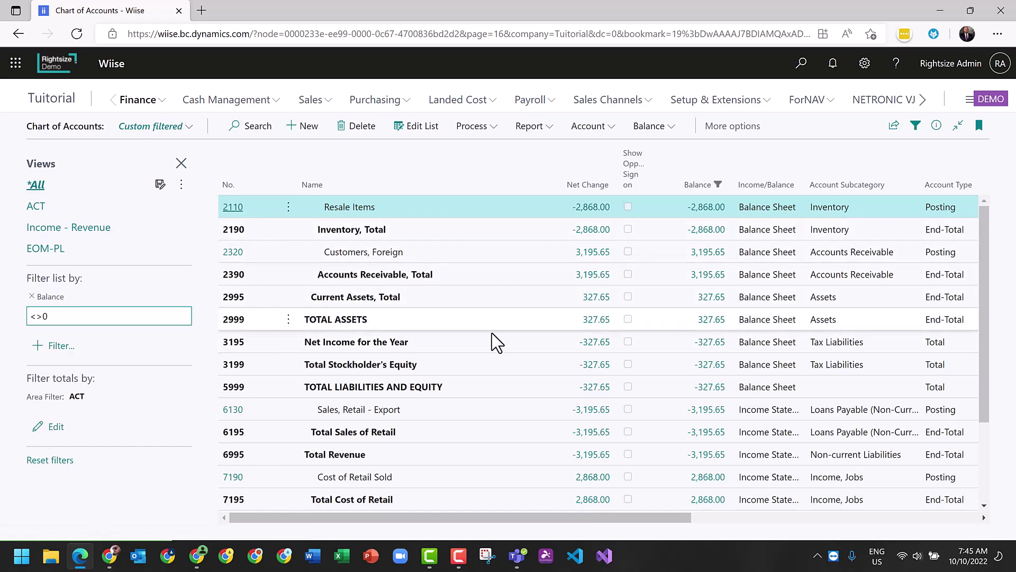
scroll(496, 360, "down", 3)
scroll(495, 360, "up", 3)
scroll(466, 395, "down", 3)
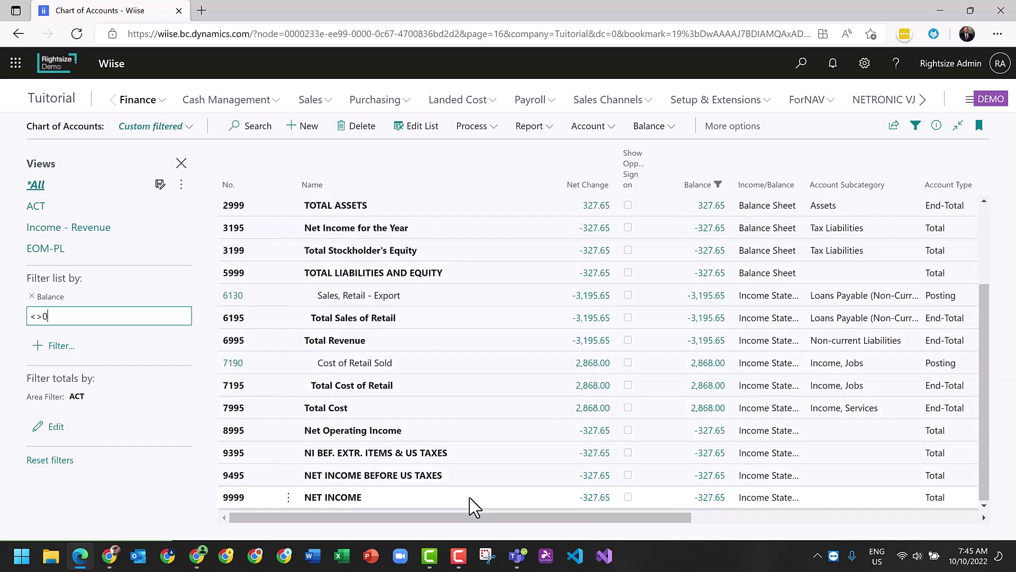
scroll(473, 241, "up", 3)
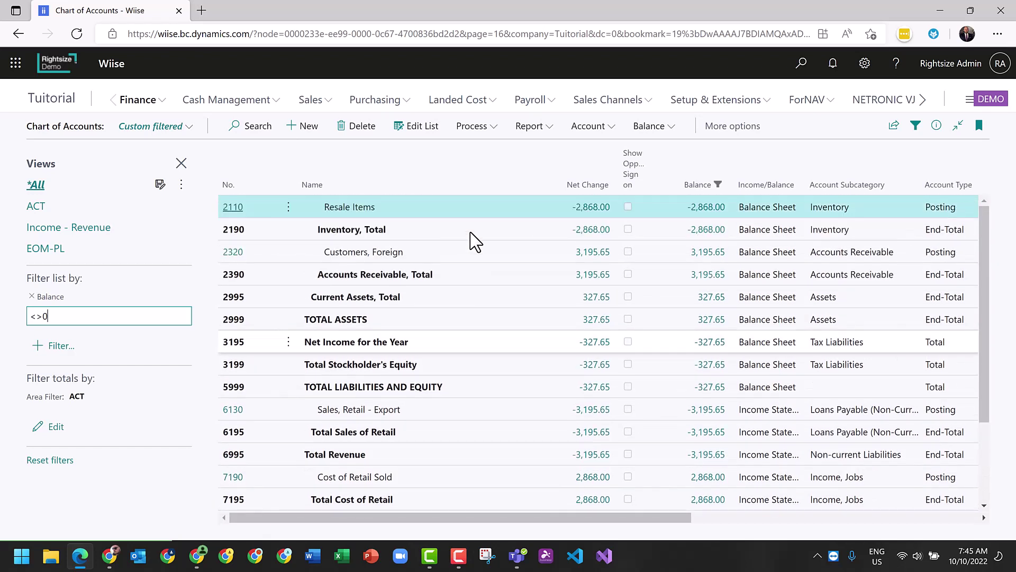
left_click(53, 103)
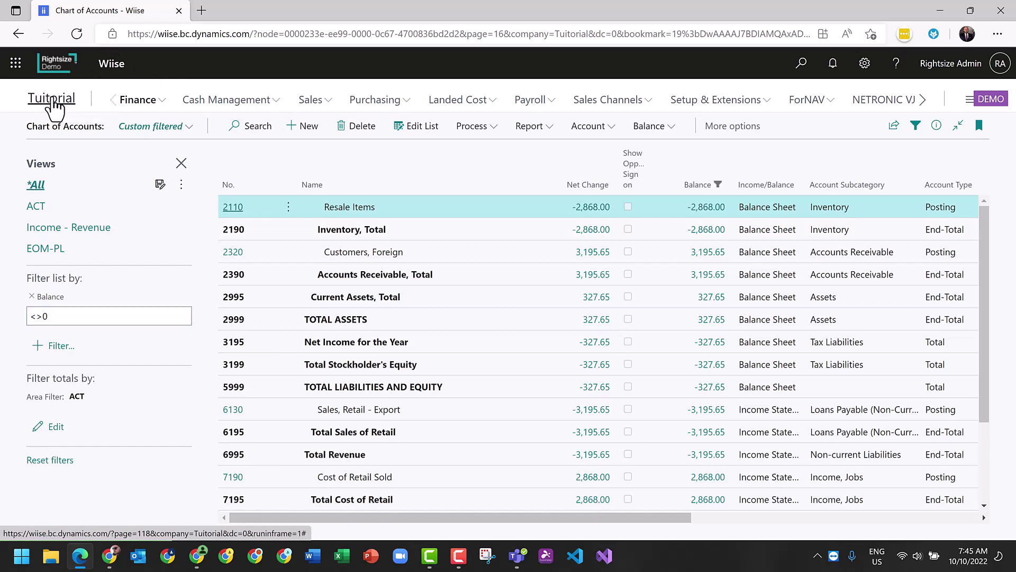
Browse the sales and purchasing pages, then view and close the Locations list
left_click(373, 108)
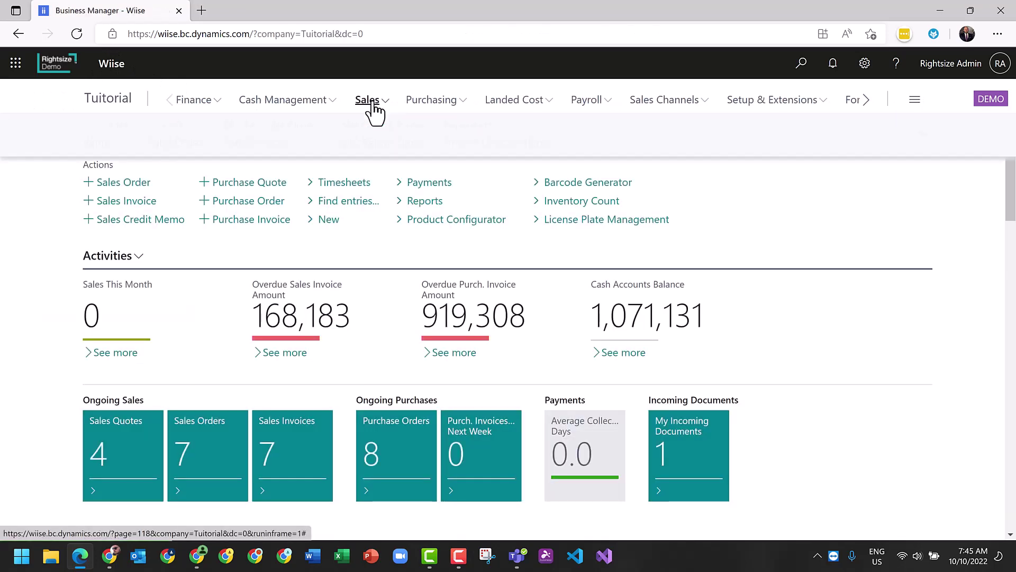
left_click(430, 104)
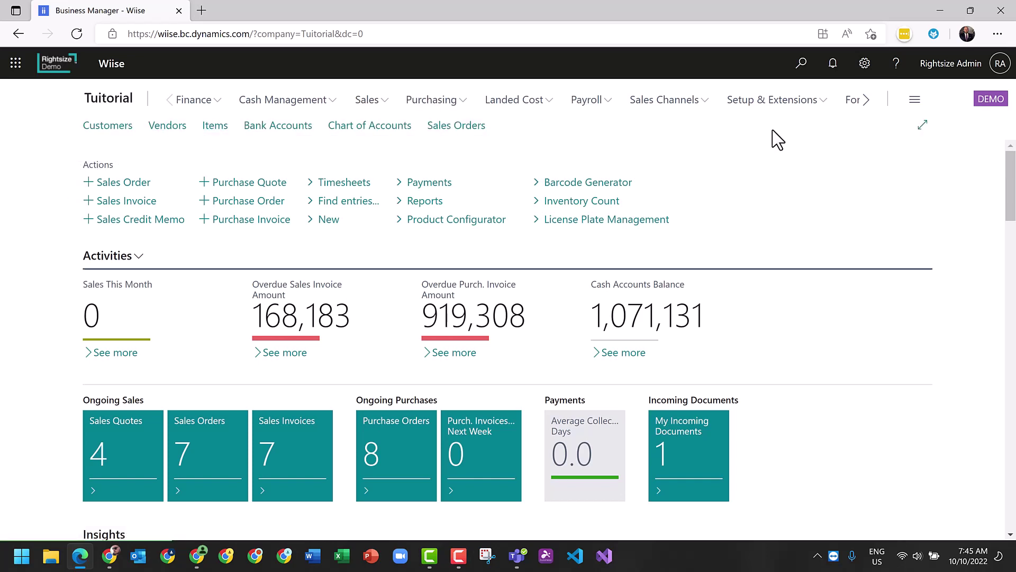
left_click(803, 64)
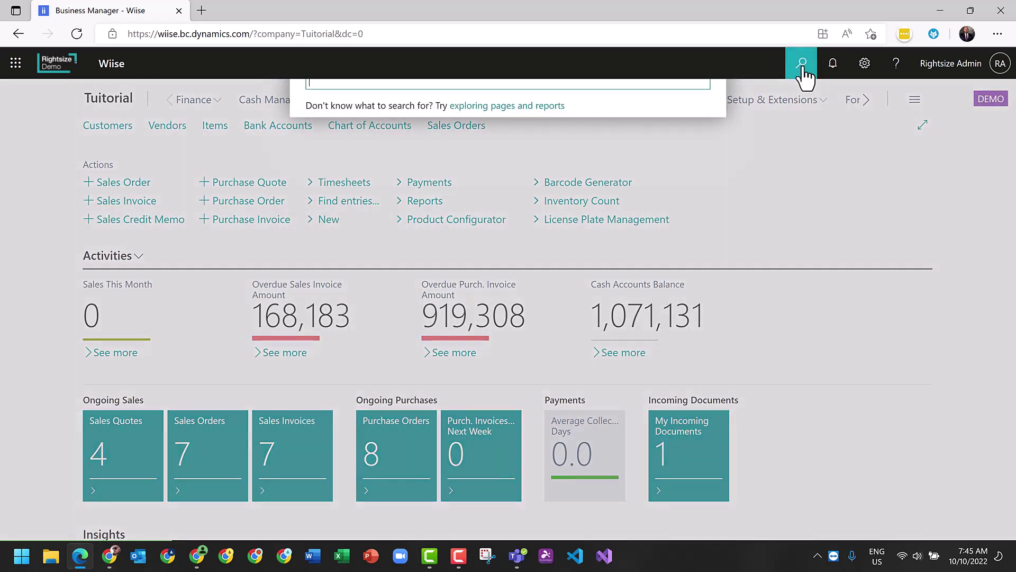
type("location")
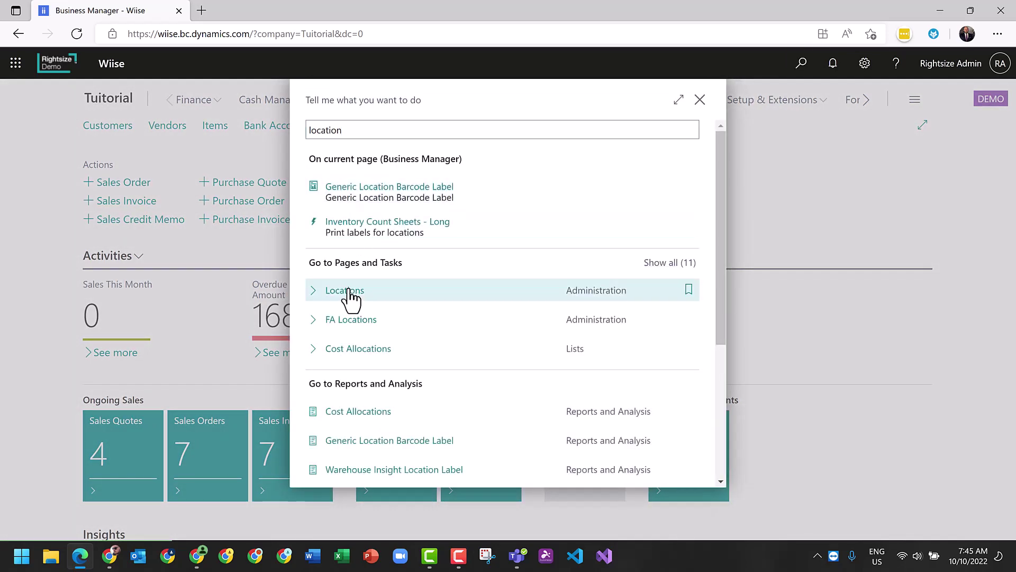
left_click(347, 292)
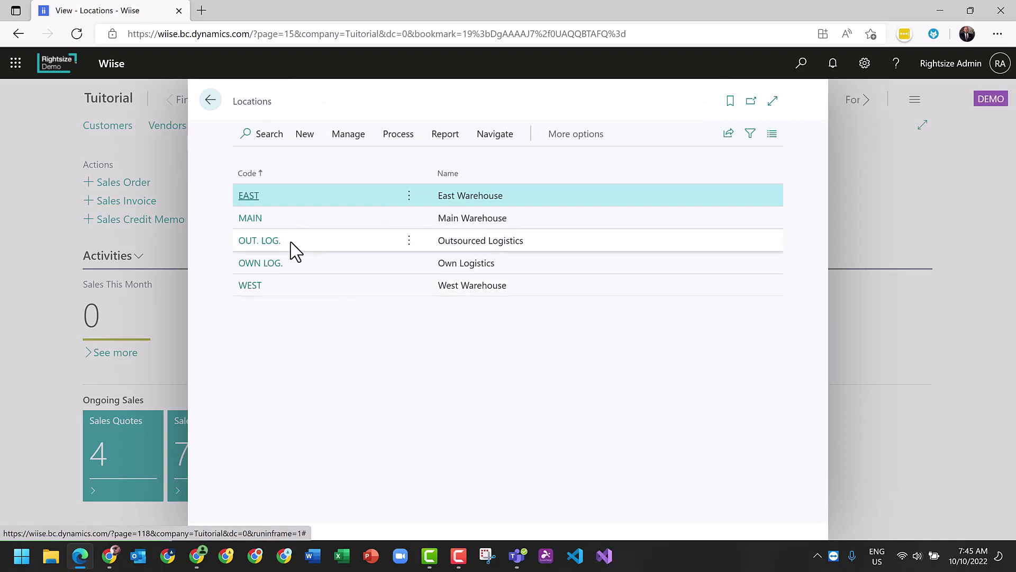
key("Escape")
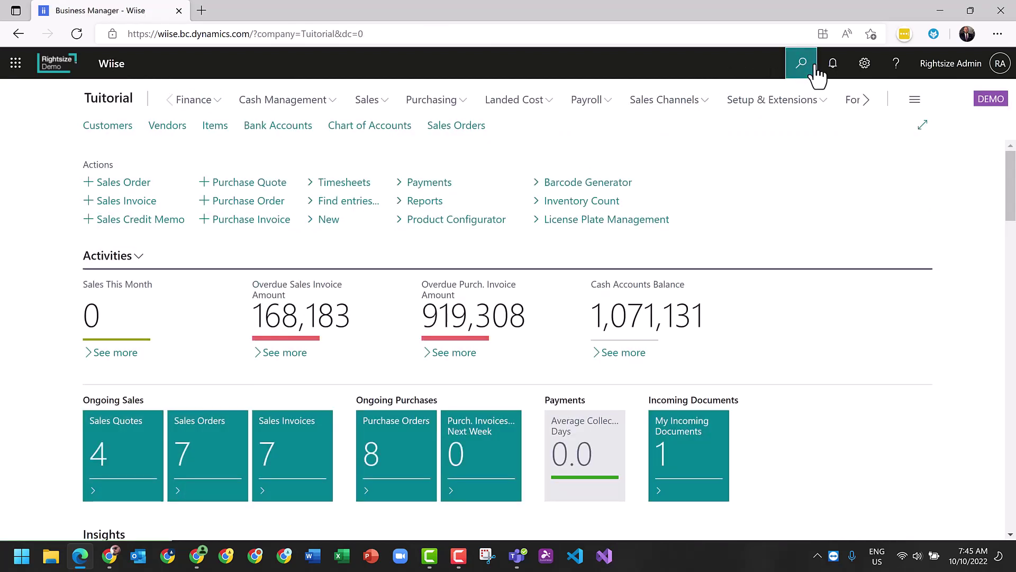
left_click(816, 68)
type("purchase")
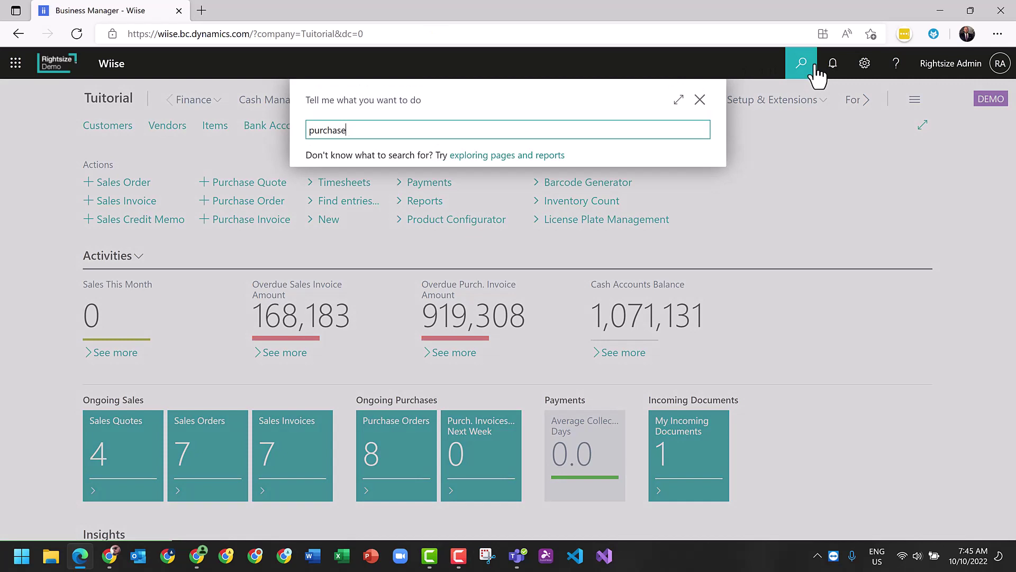
type("r")
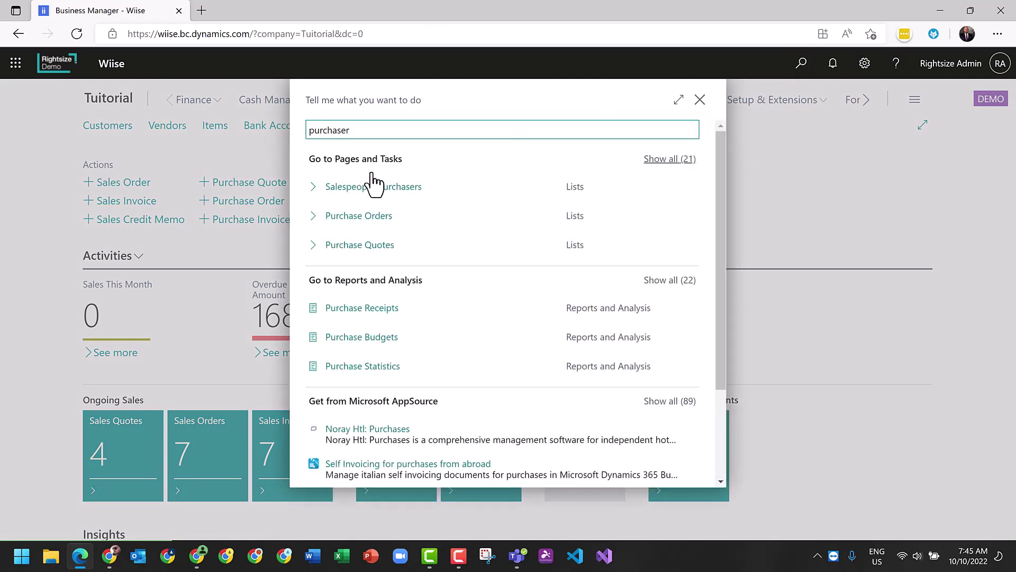
left_click(358, 186)
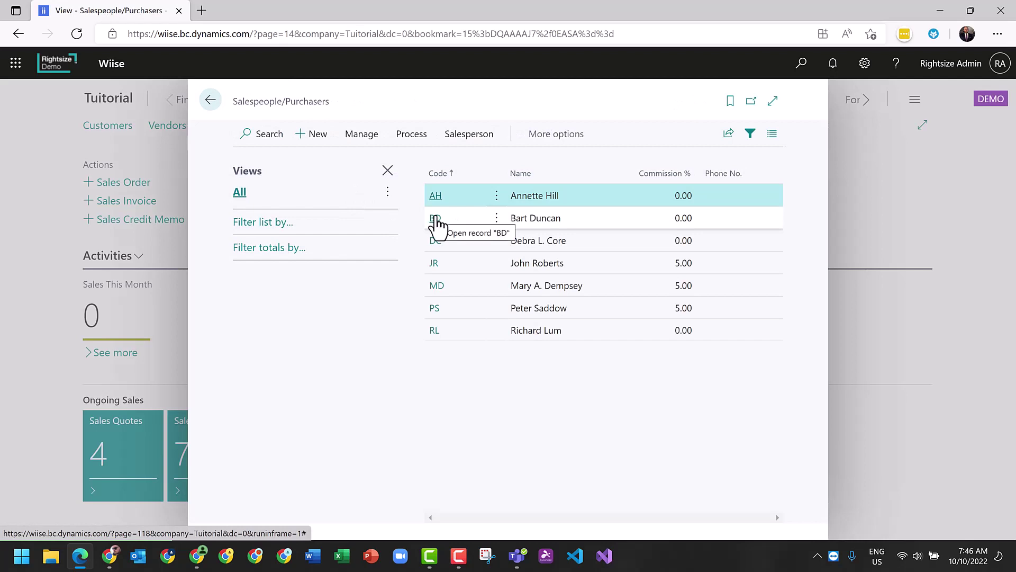
left_click(834, 92)
left_click(795, 72)
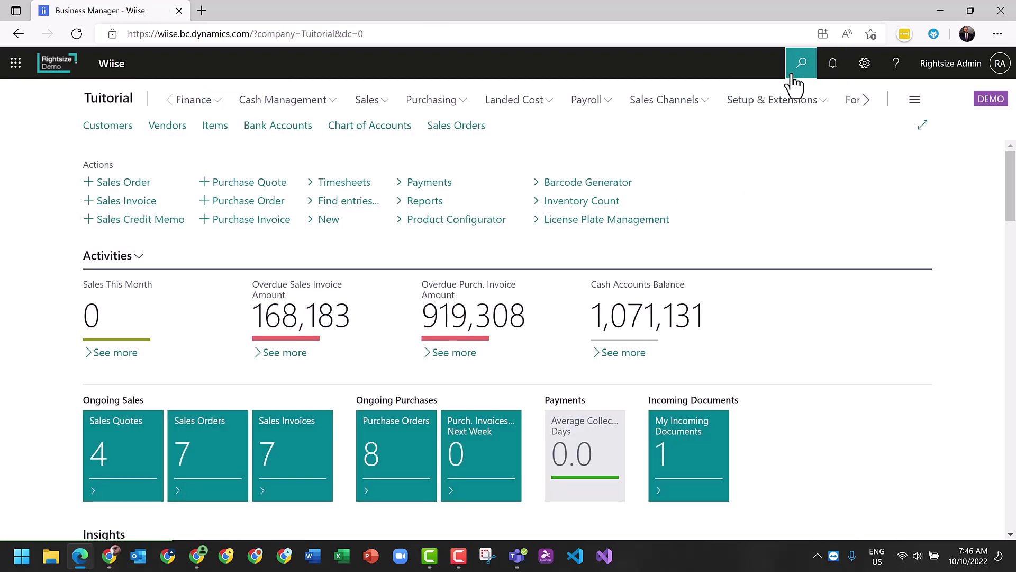
type("resourc")
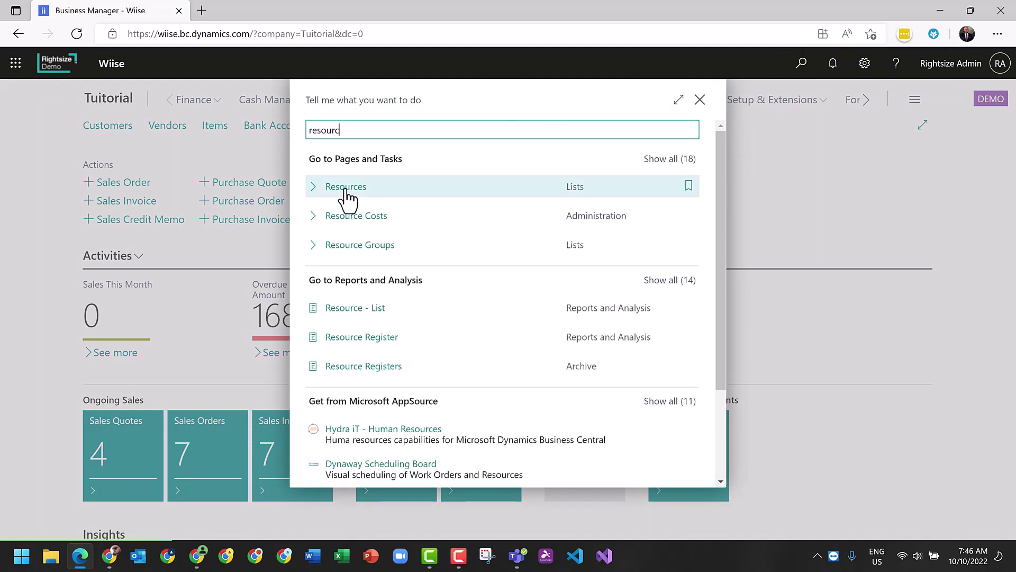
left_click(347, 197)
left_click(263, 152)
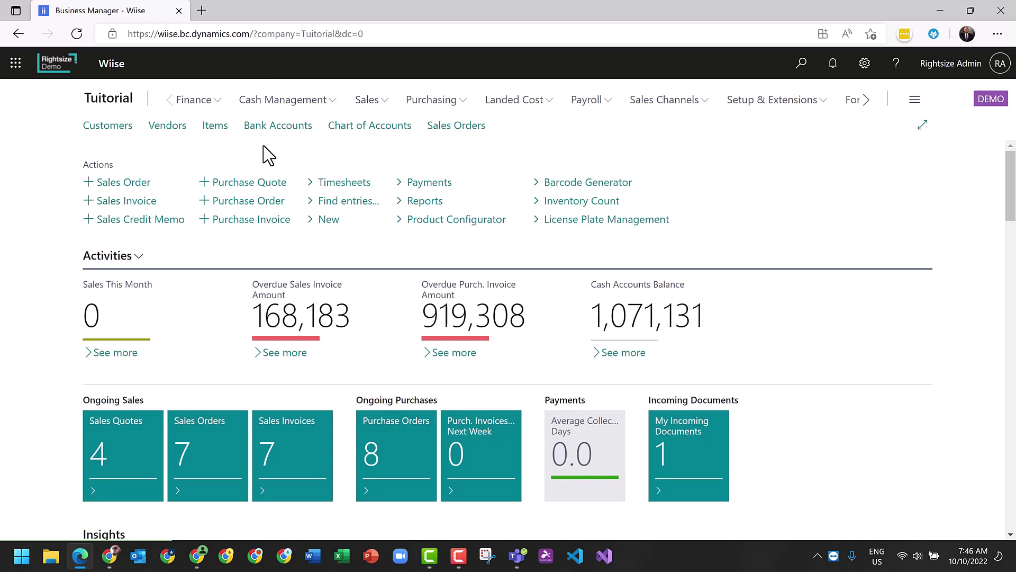